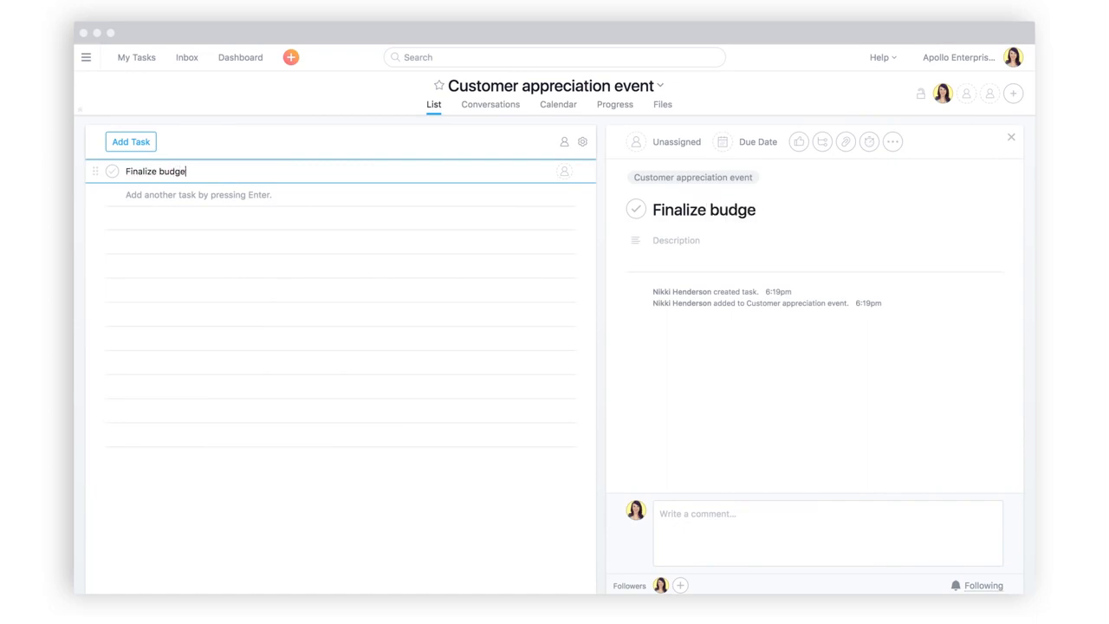
# - Add the task "Book venue" after "Finalize budget" and place a new "3 months out:" section above both tasks
pyautogui.press('Return')
pyautogui.write('Book venue')
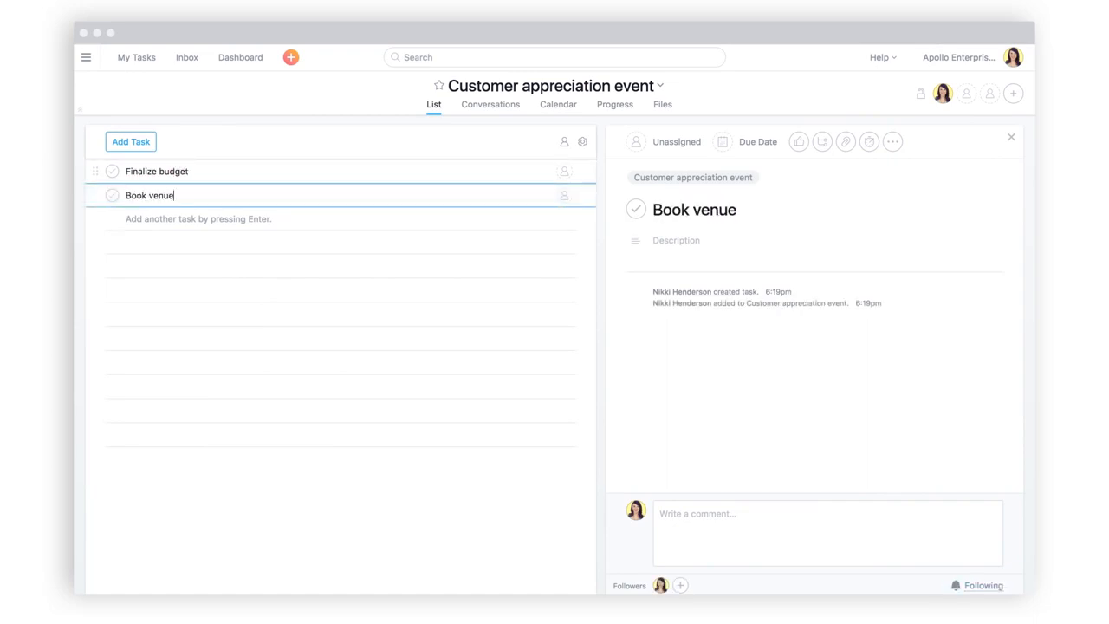
pyautogui.press('Return')
pyautogui.write('3 months out:')
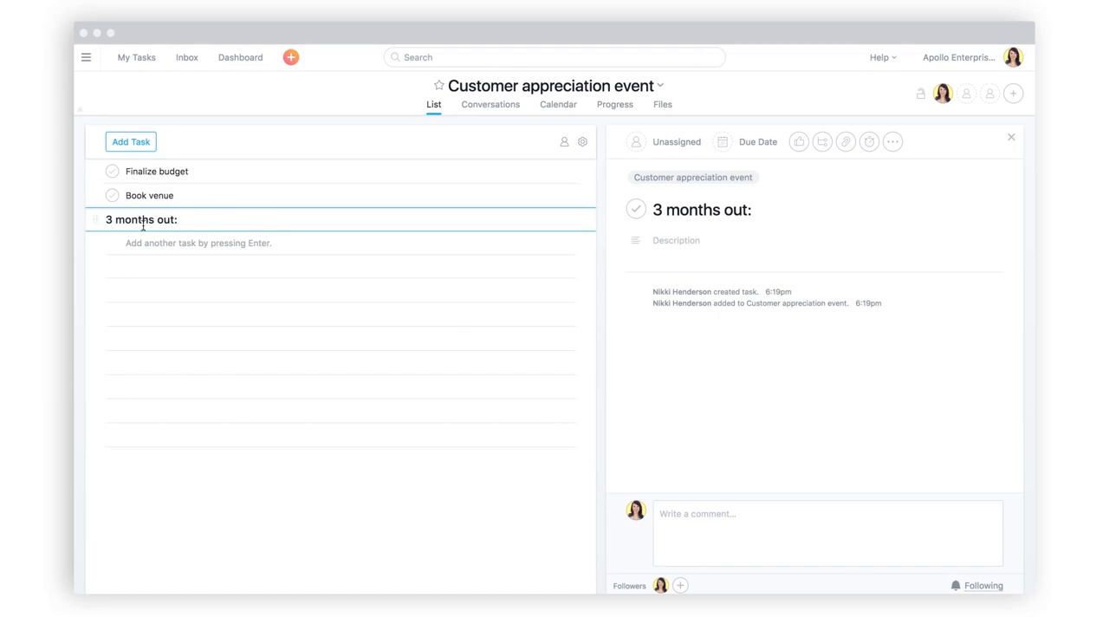
pyautogui.moveTo(95, 220); pyautogui.dragTo(128, 172)
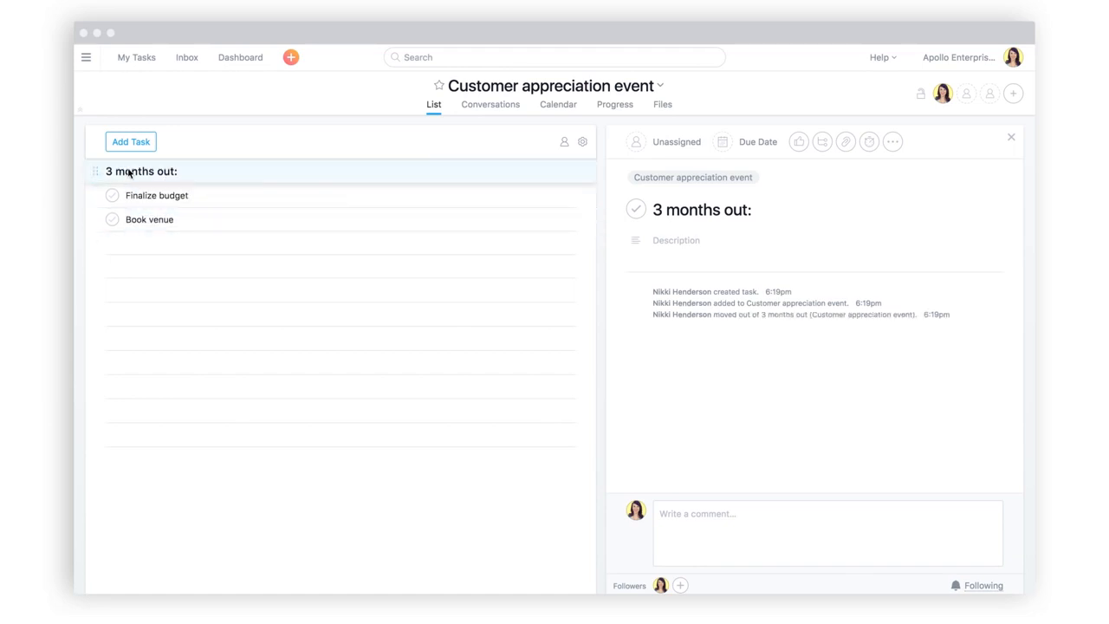
# - Assign the Finalize budget task to the teammate whose name starts with "da" and make it due October 13, 2017
pyautogui.click(211, 194)
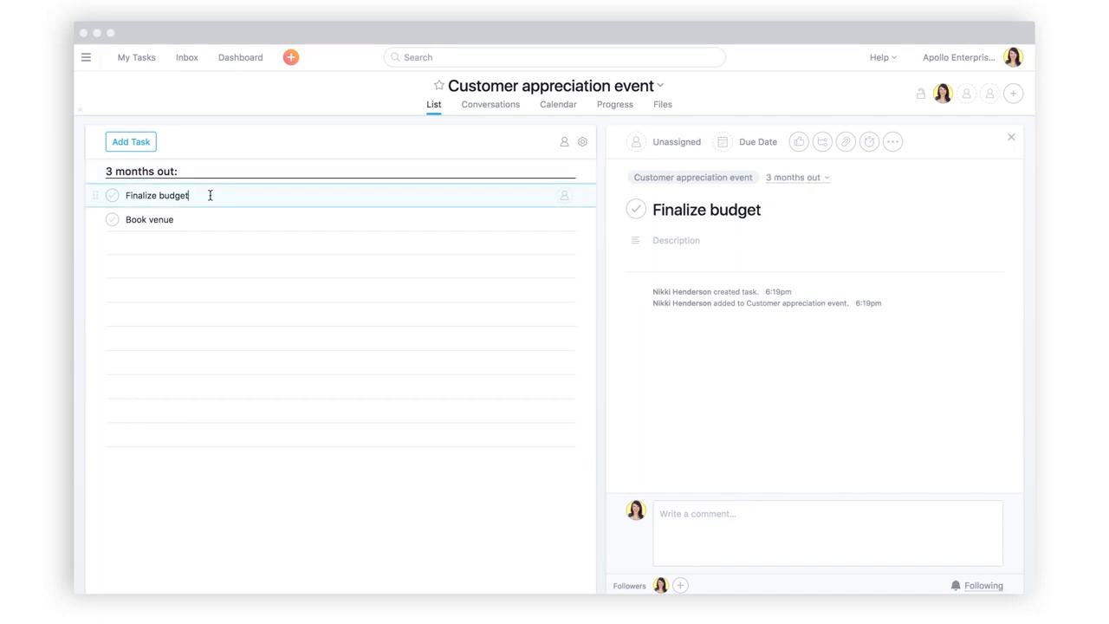
pyautogui.click(636, 144)
pyautogui.write('da')
pyautogui.press('Return')
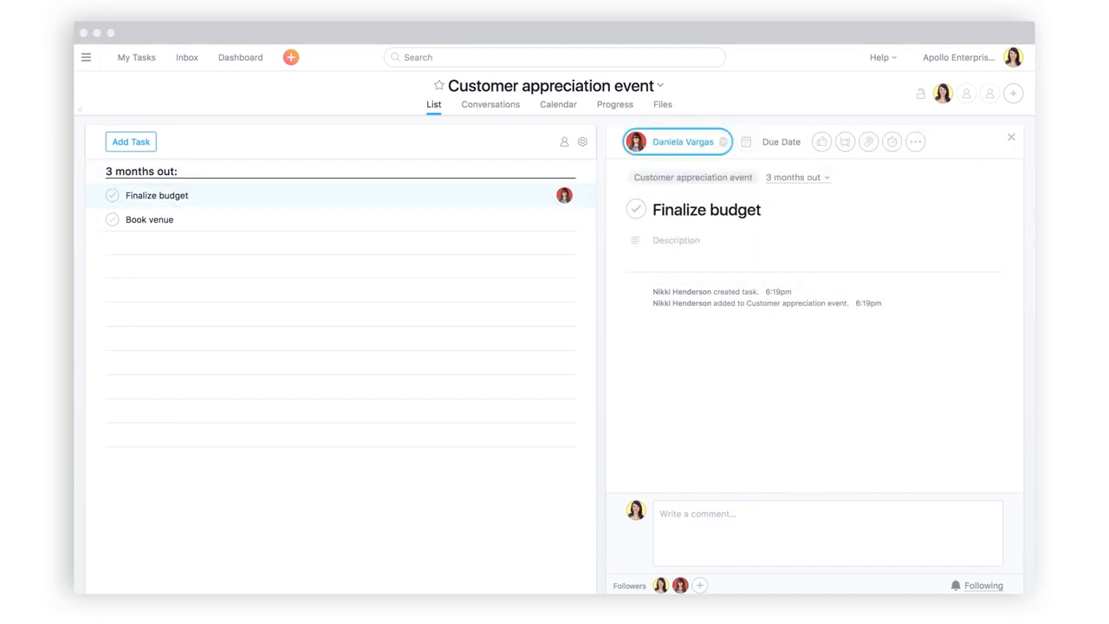
pyautogui.click(774, 142)
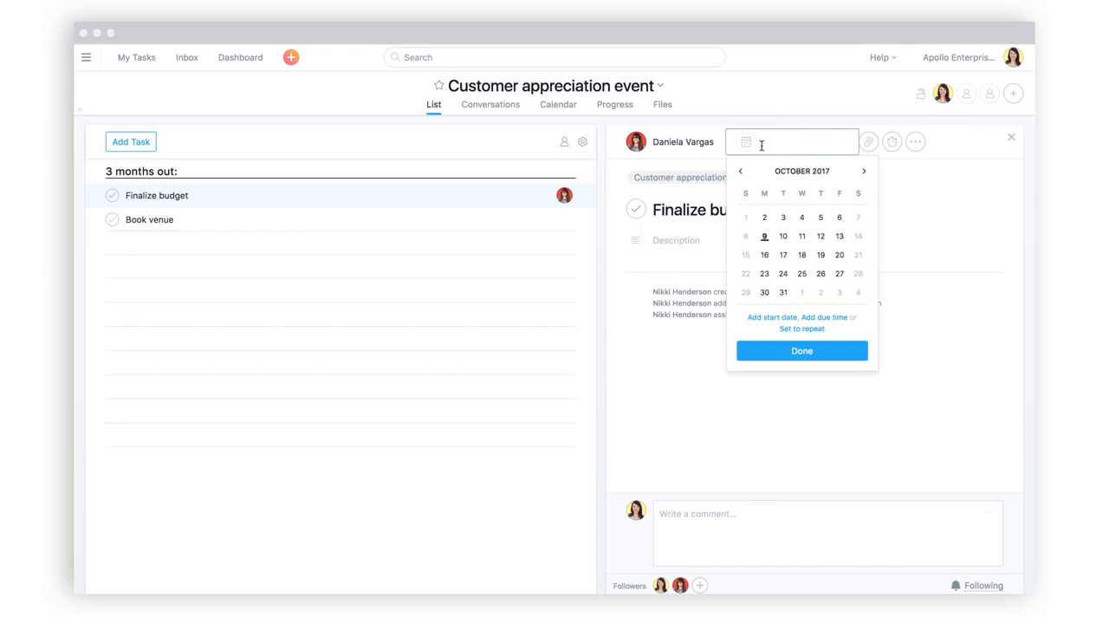
pyautogui.click(839, 236)
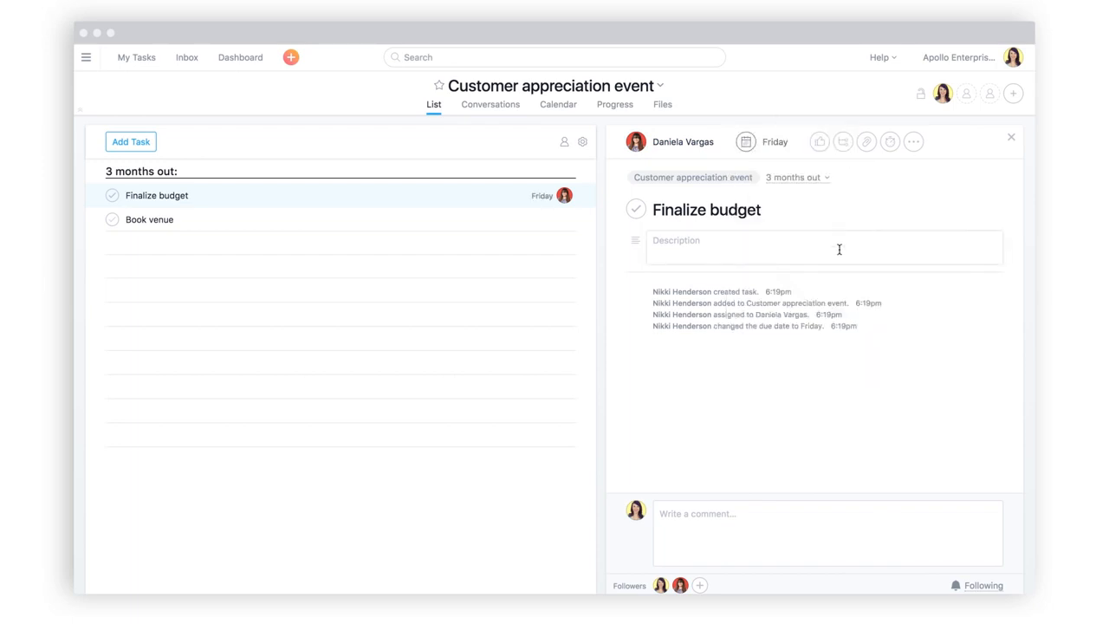
# - Add the teammate matching "mari" as a follower of the Finalize budget task
pyautogui.click(700, 585)
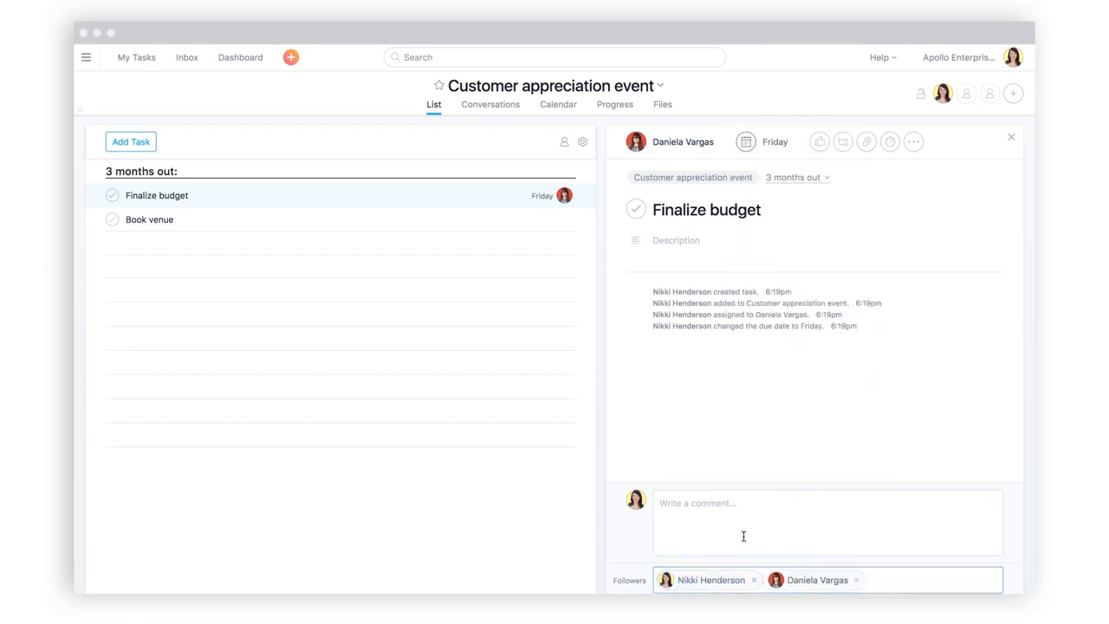
pyautogui.write('mari')
pyautogui.press('Return')
# - Add the teammate matching "mari" as a member of the Customer appreciation event project and close the member settings
pyautogui.click(966, 95)
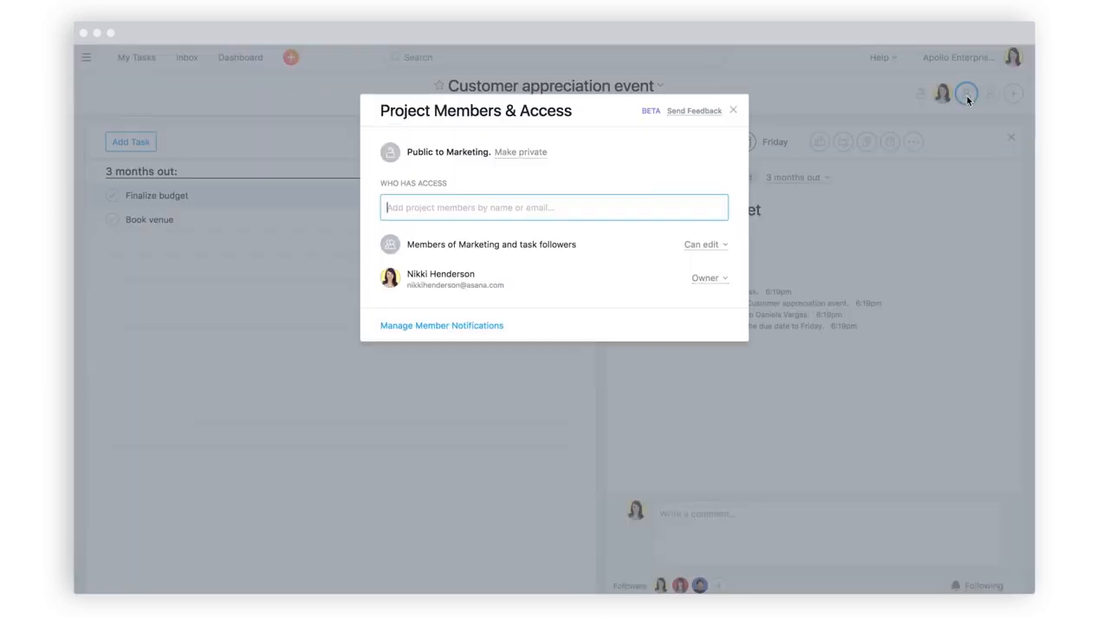
pyautogui.write('mari')
pyautogui.press('Return')
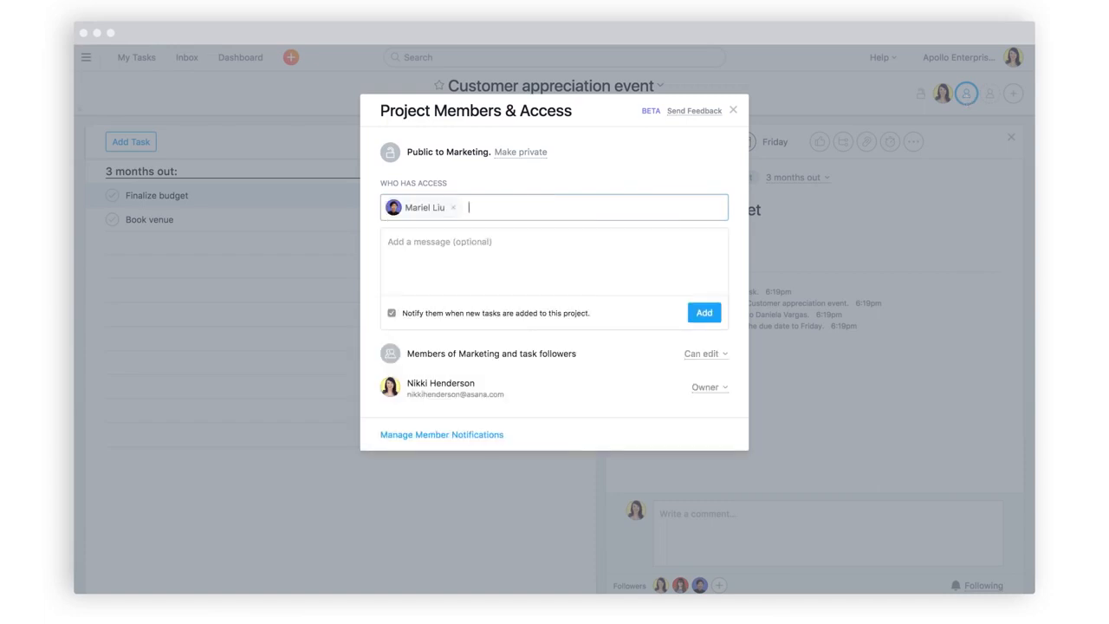
pyautogui.click(703, 312)
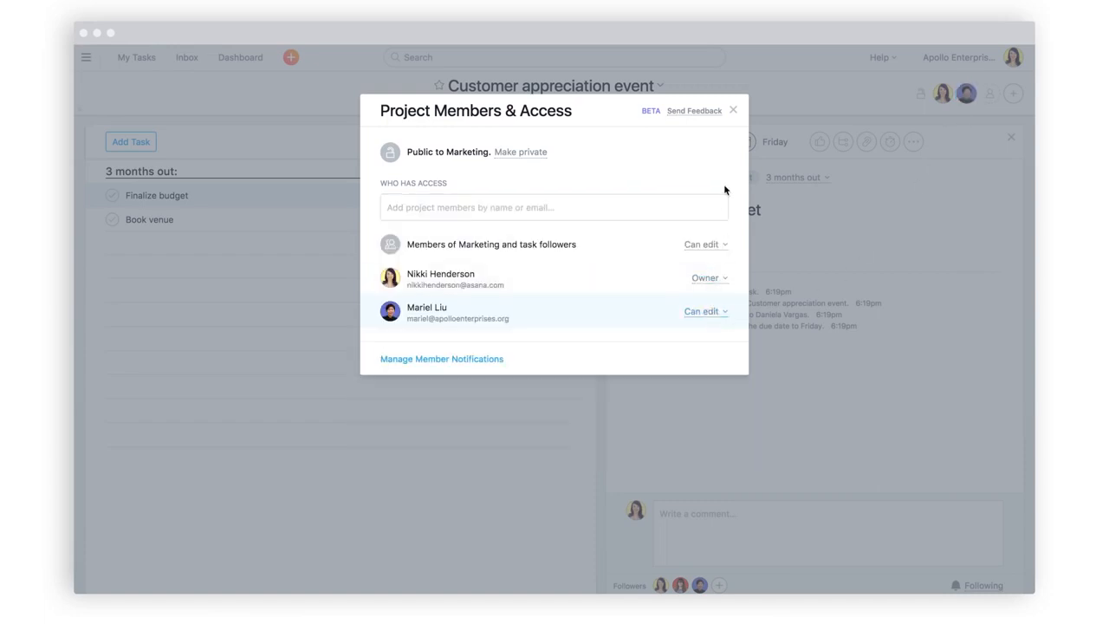
pyautogui.click(734, 112)
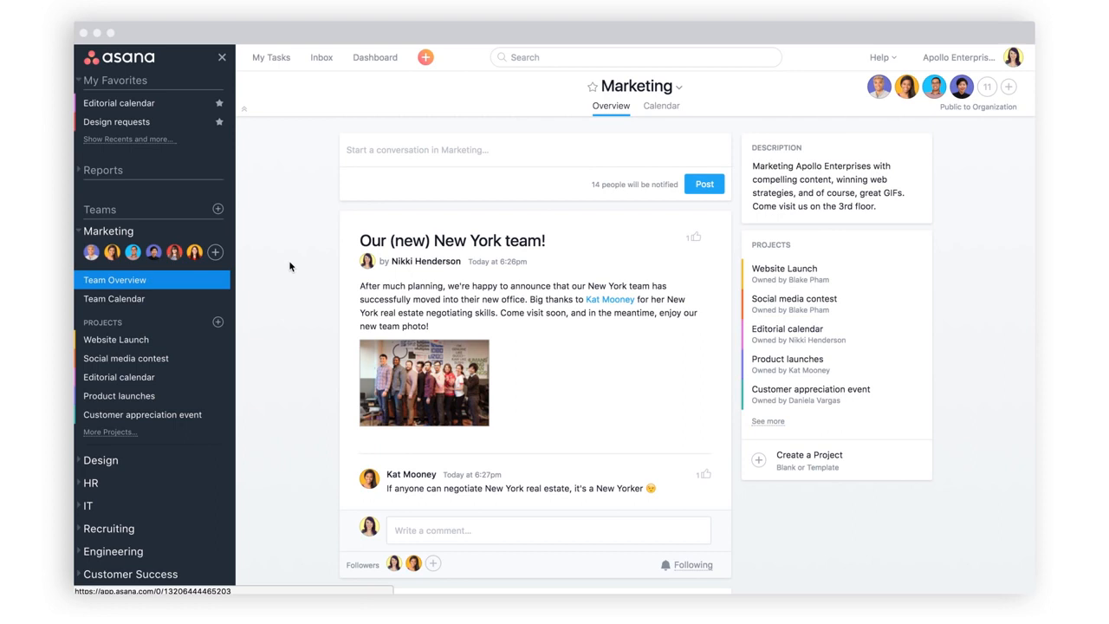
# - Look at the Marketing team's calendar and open the Customer appreciation event project from the team overview
pyautogui.click(662, 105)
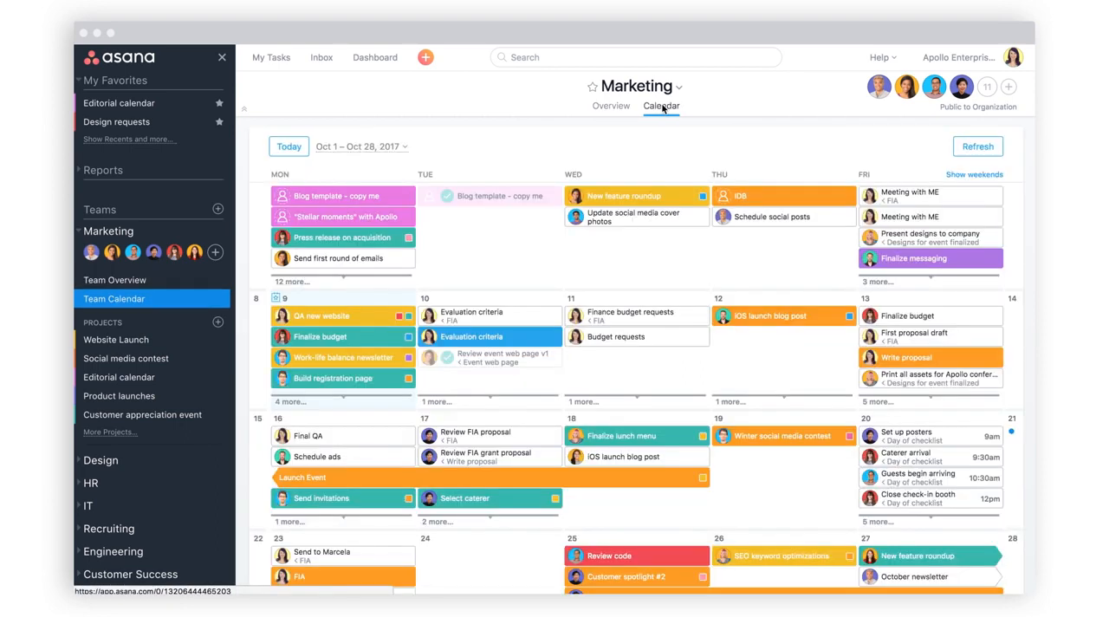
pyautogui.click(616, 110)
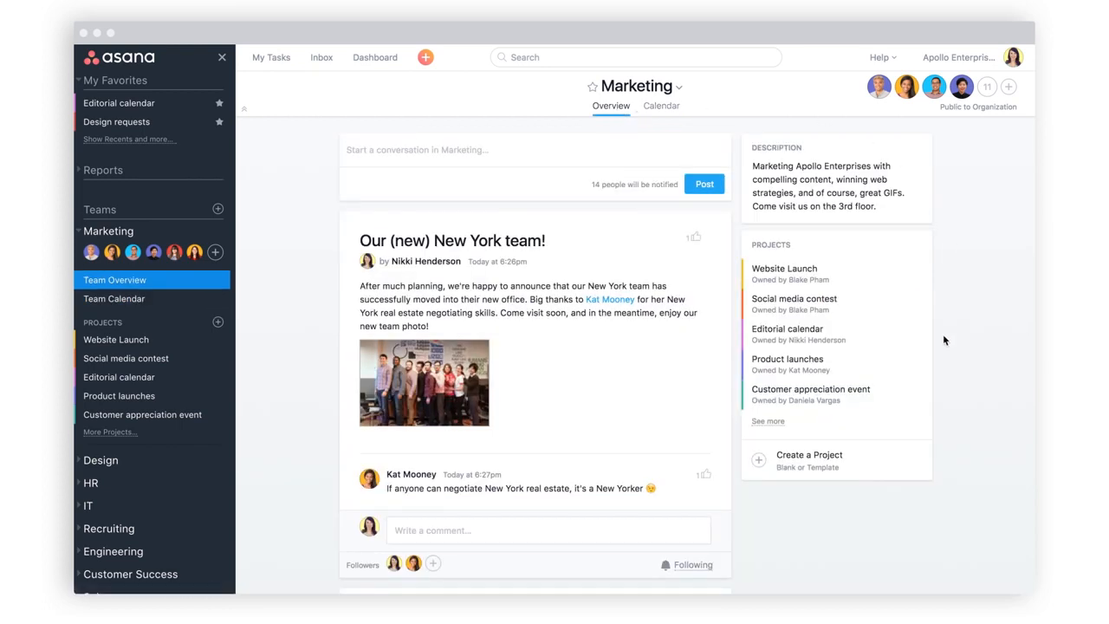
pyautogui.click(892, 392)
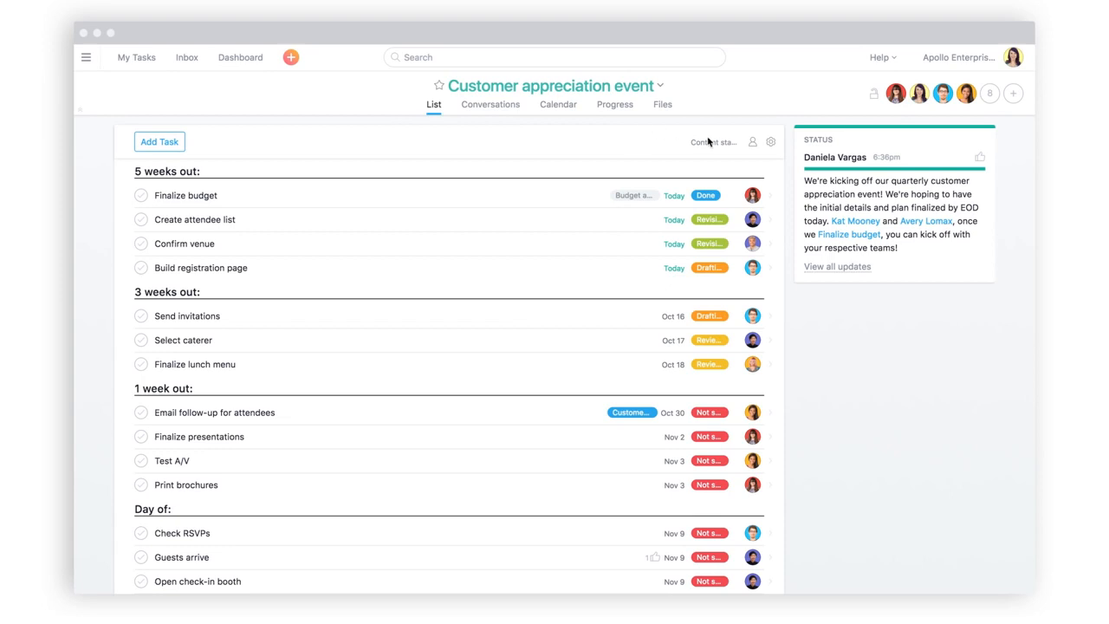
# - Sort the project's task list by Content status
pyautogui.click(771, 141)
pyautogui.click(720, 274)
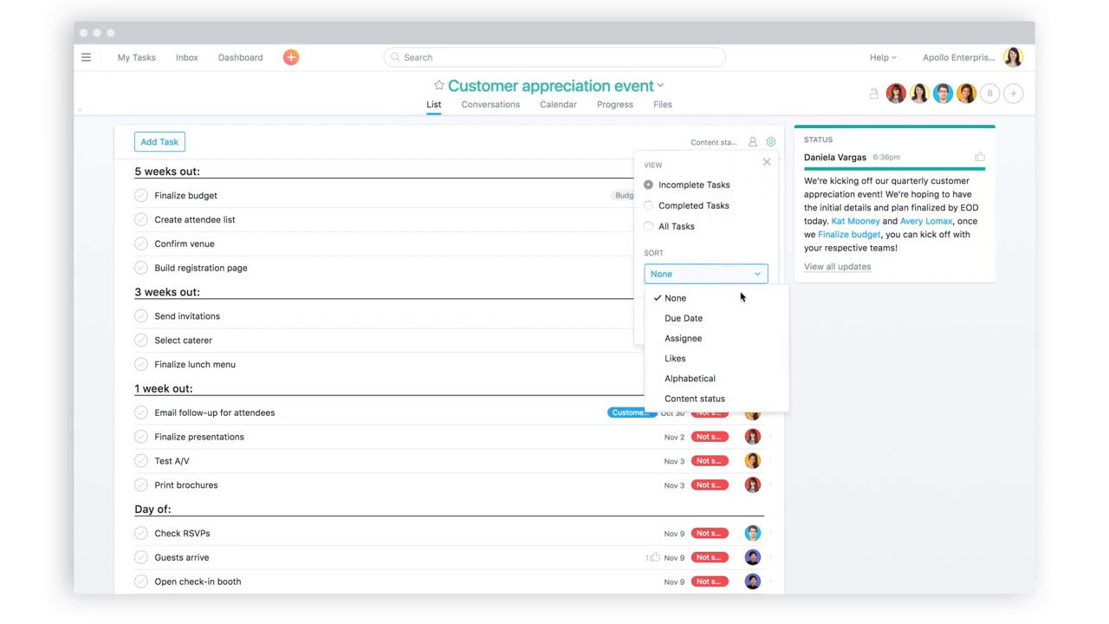
pyautogui.click(744, 398)
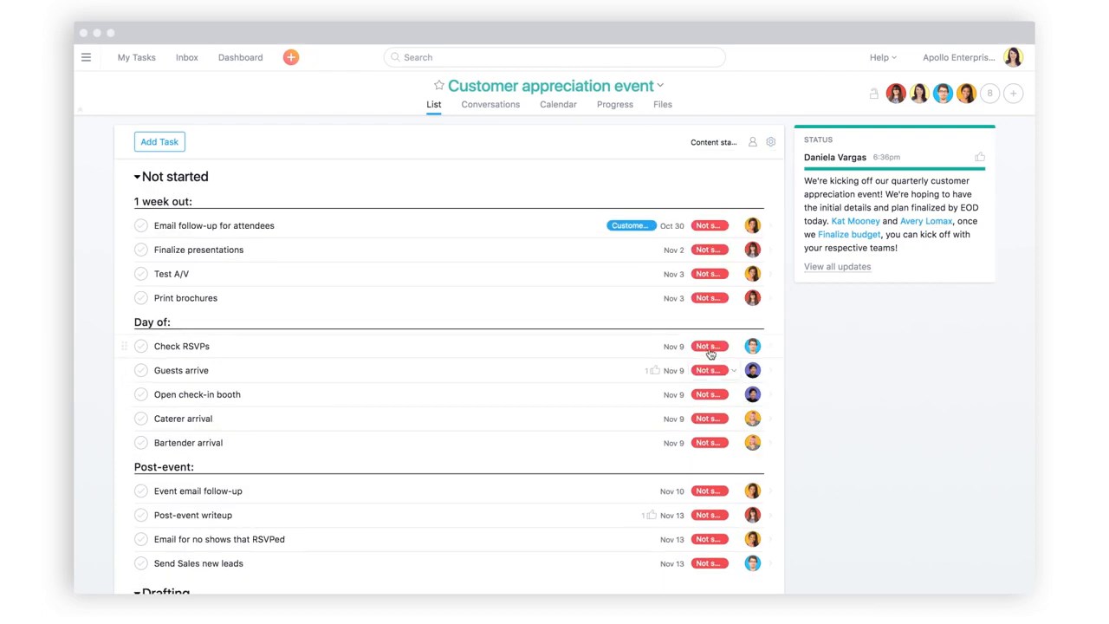
# - Examine the project's sorted task list, conversations, calendar, progress and files
pyautogui.scroll(-3, 554, 172)
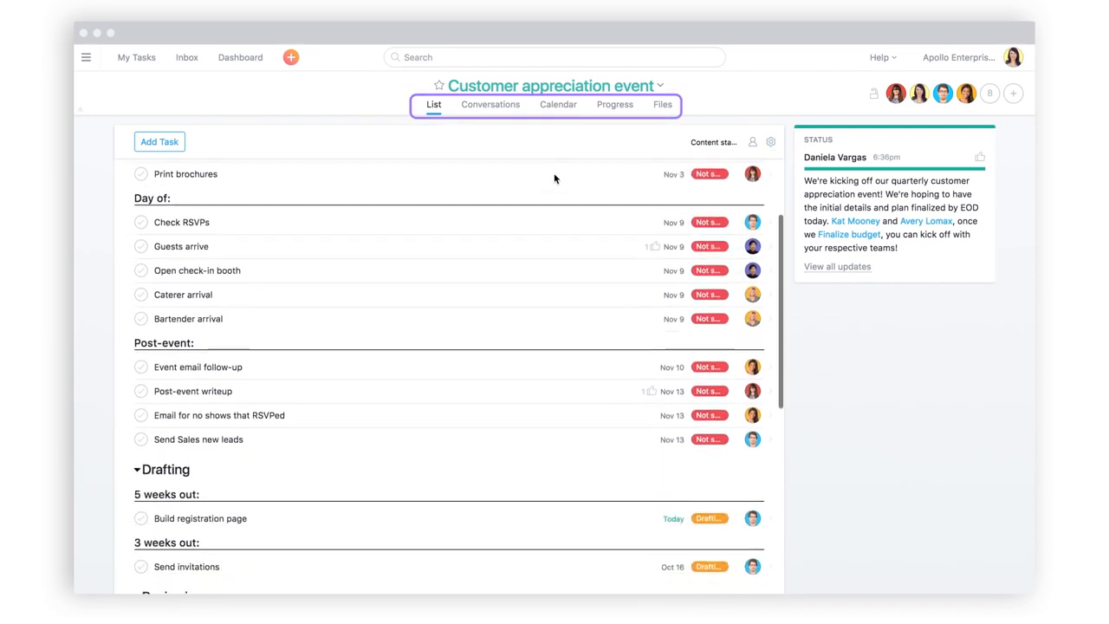
pyautogui.scroll(-5, 554, 179)
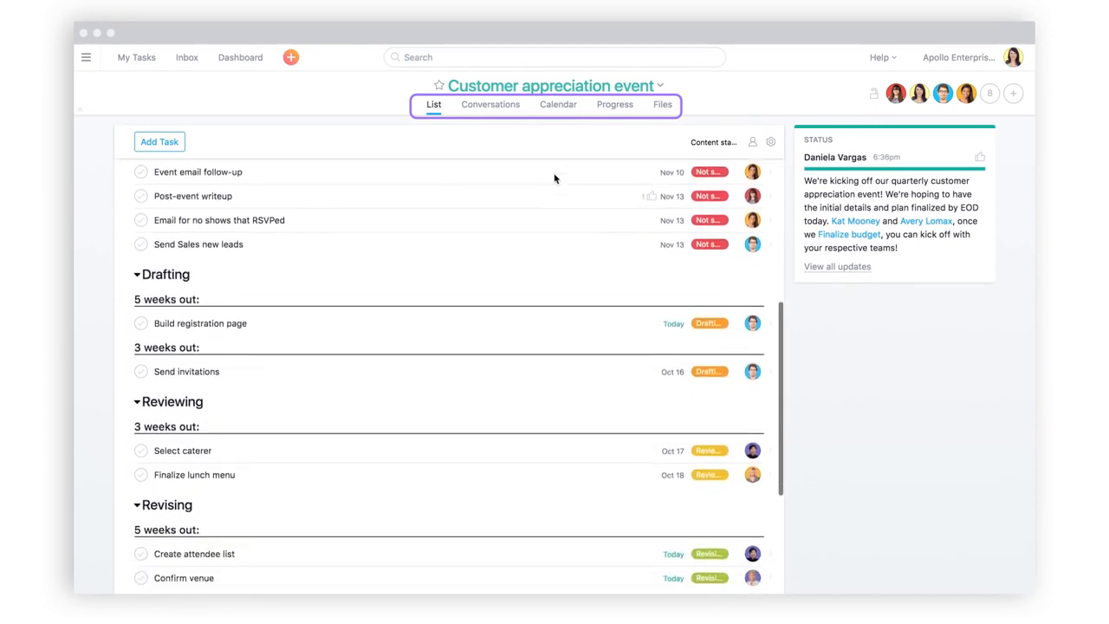
pyautogui.scroll(-3, 554, 177)
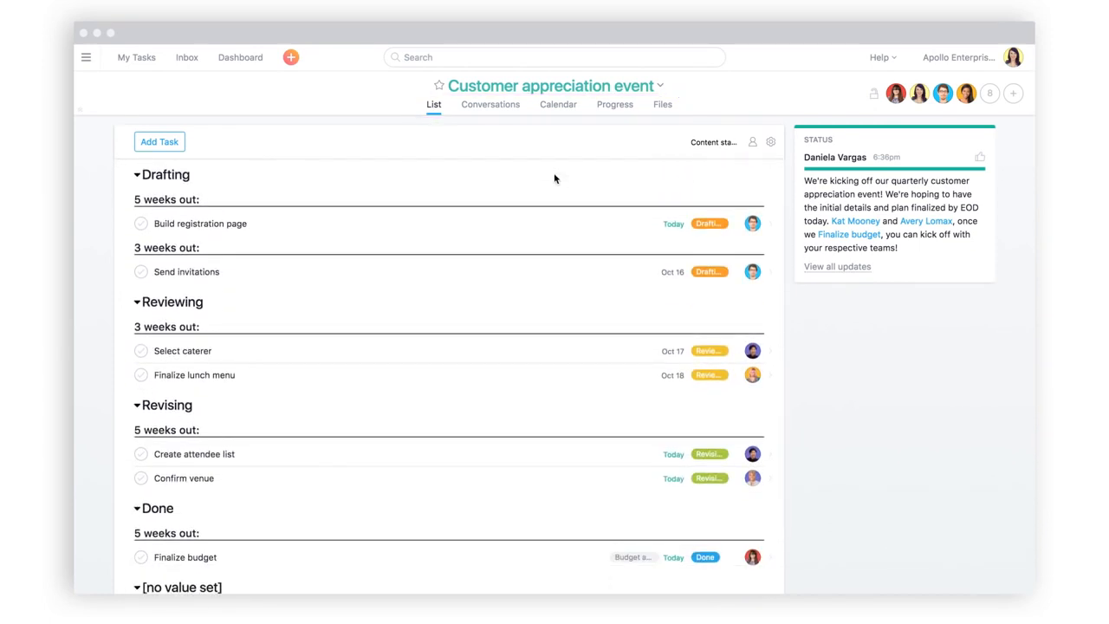
pyautogui.click(491, 107)
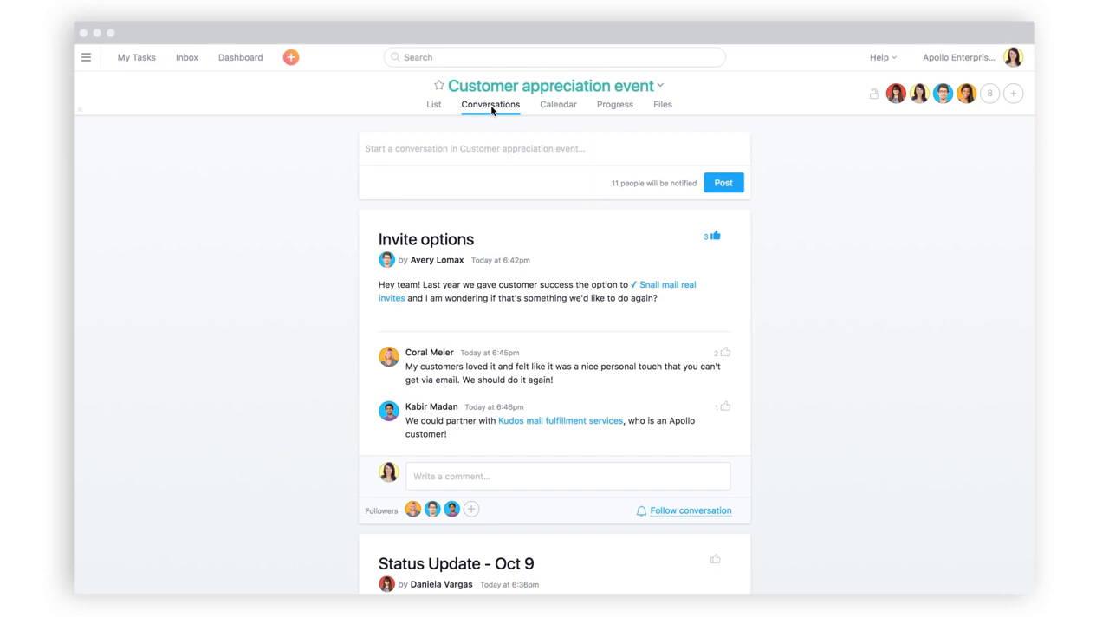
pyautogui.click(548, 111)
pyautogui.scroll(-2, 574, 277)
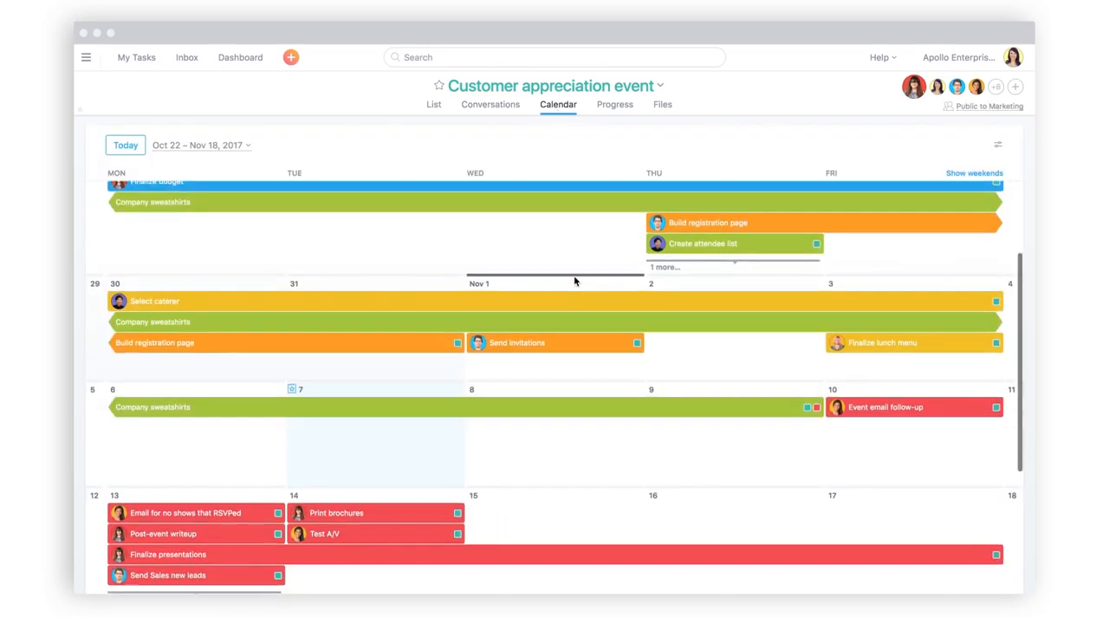
pyautogui.scroll(-5, 574, 281)
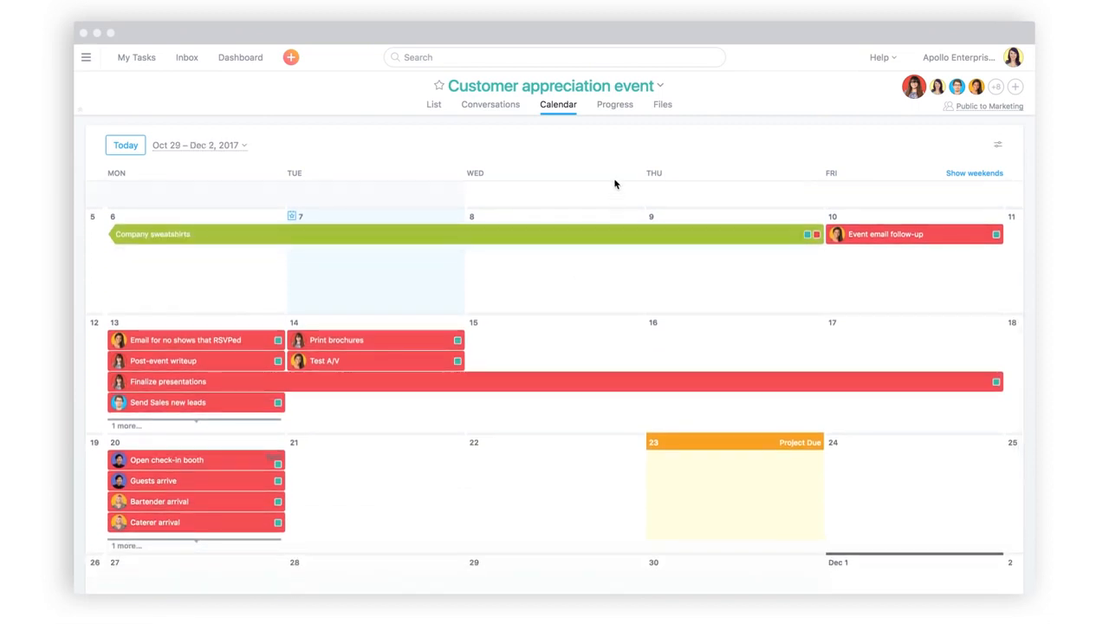
pyautogui.click(617, 111)
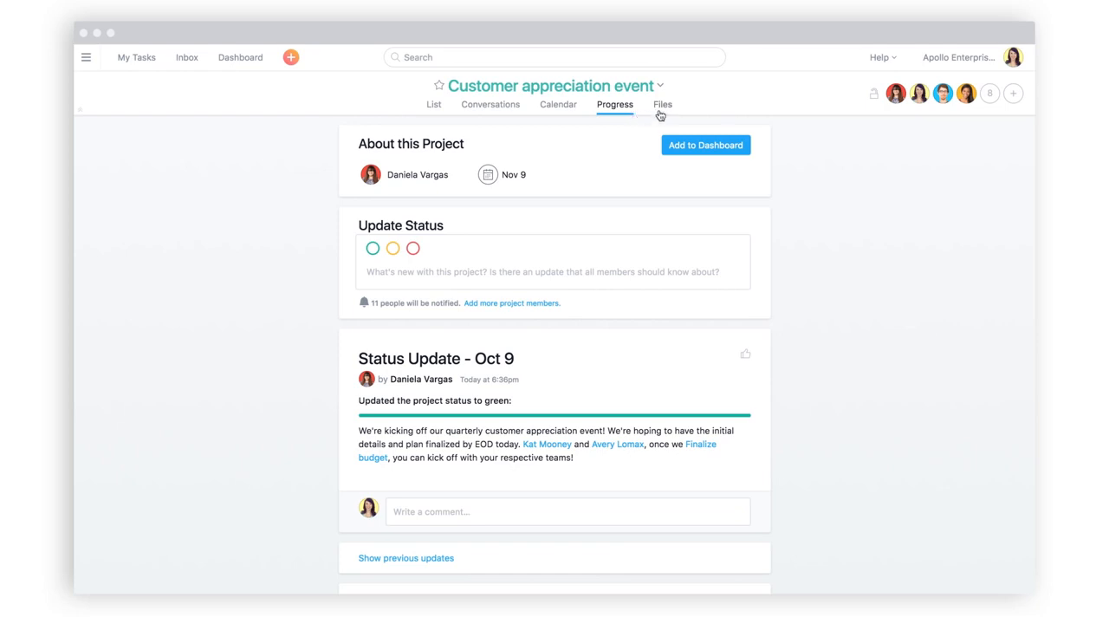
pyautogui.click(664, 106)
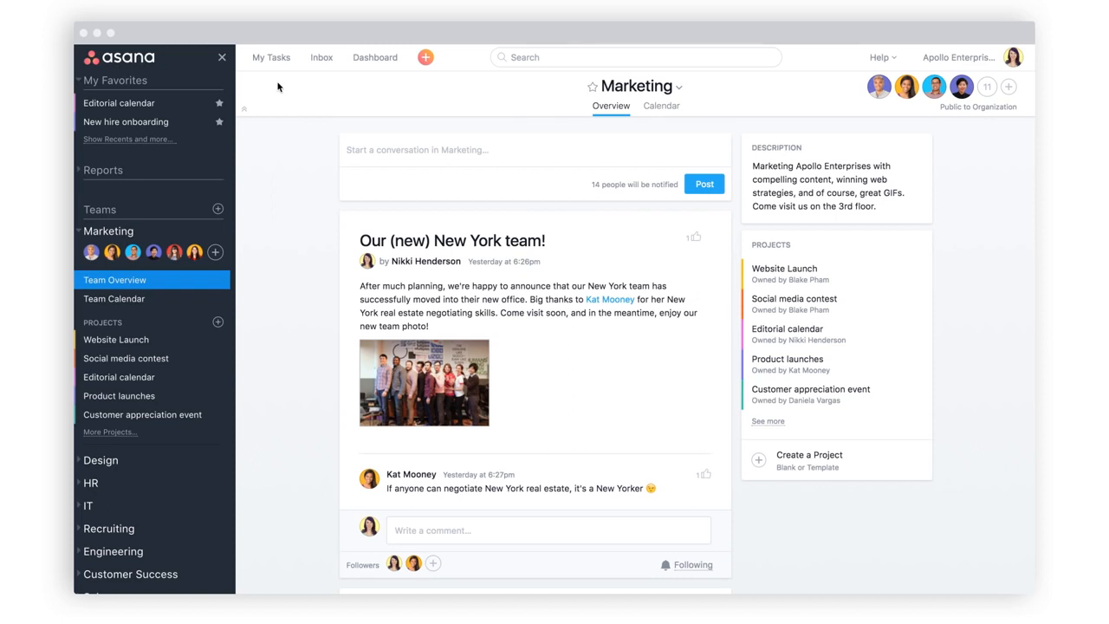
# - View the favorite Editorial calendar board and save the New hire onboarding project as a template
pyautogui.click(194, 105)
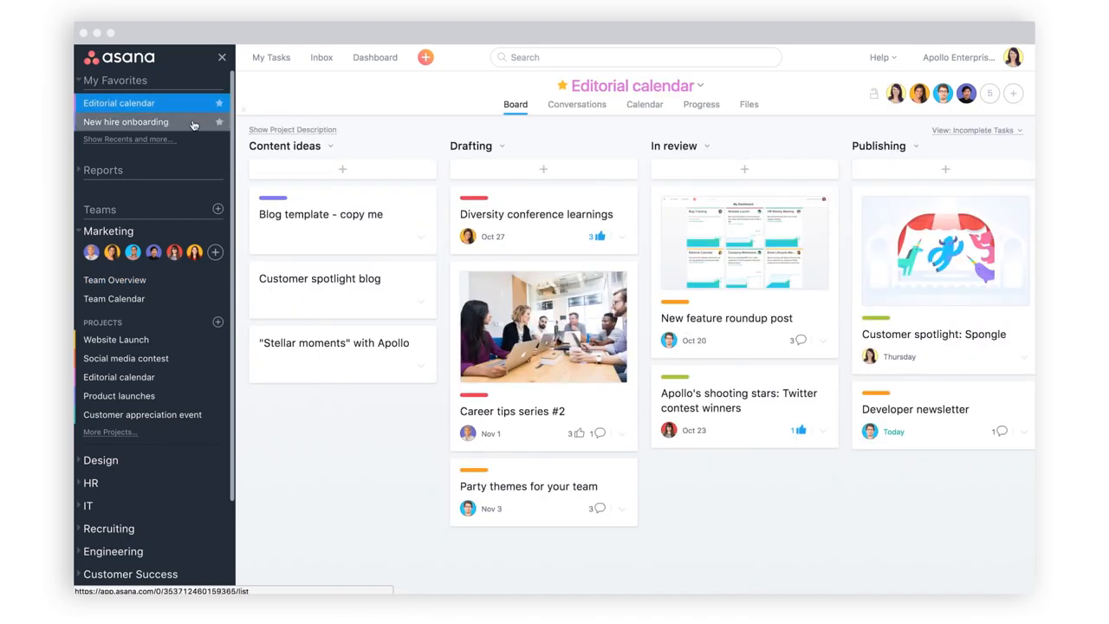
pyautogui.click(193, 122)
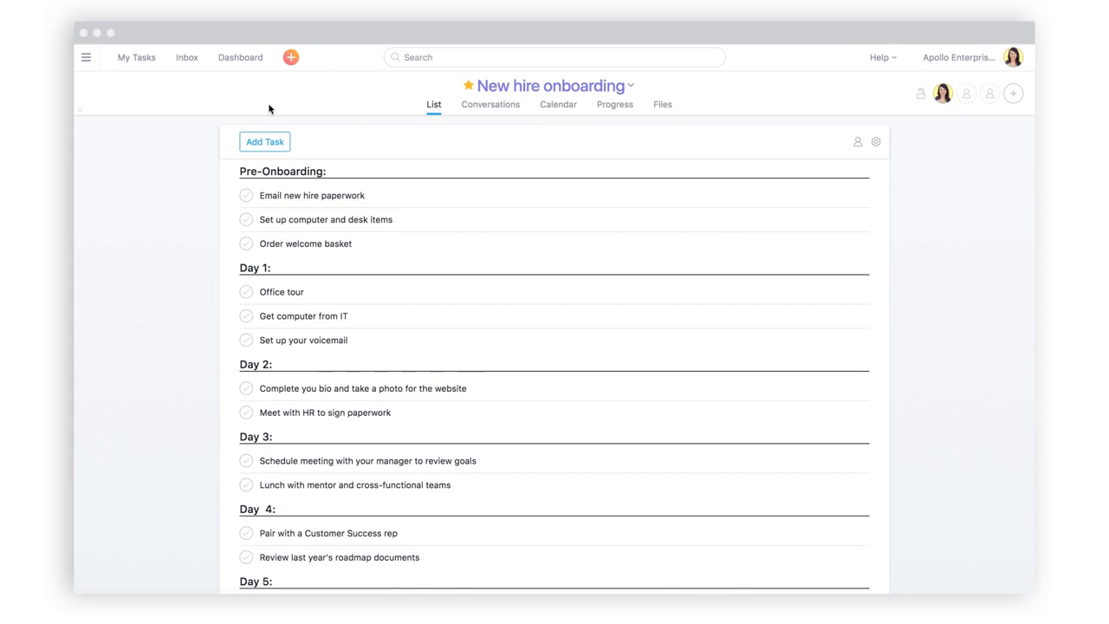
pyautogui.click(632, 88)
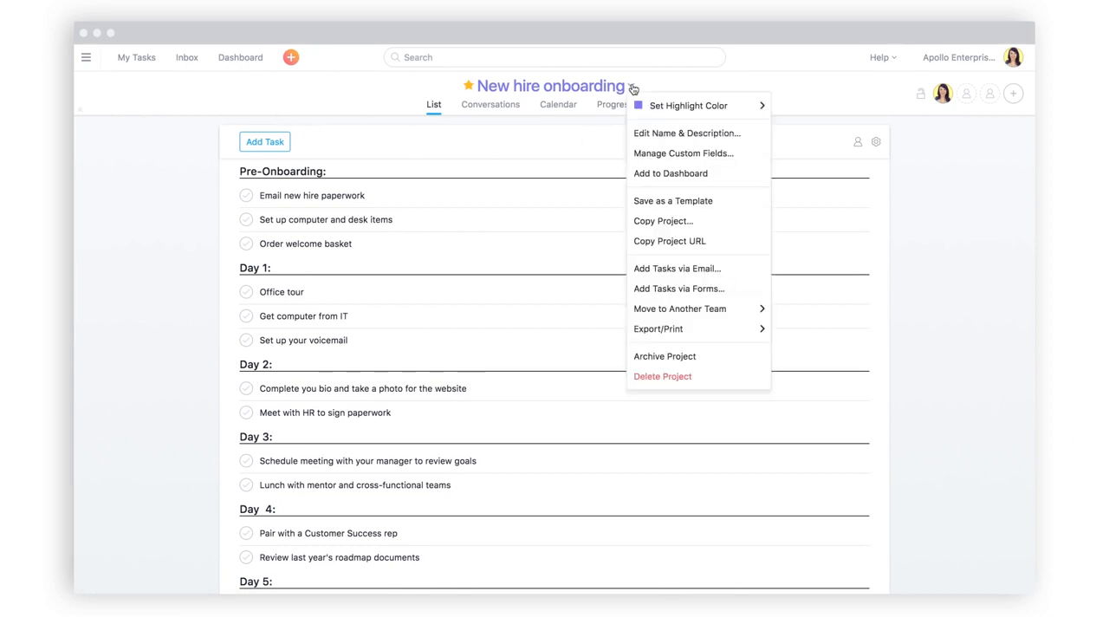
pyautogui.click(737, 202)
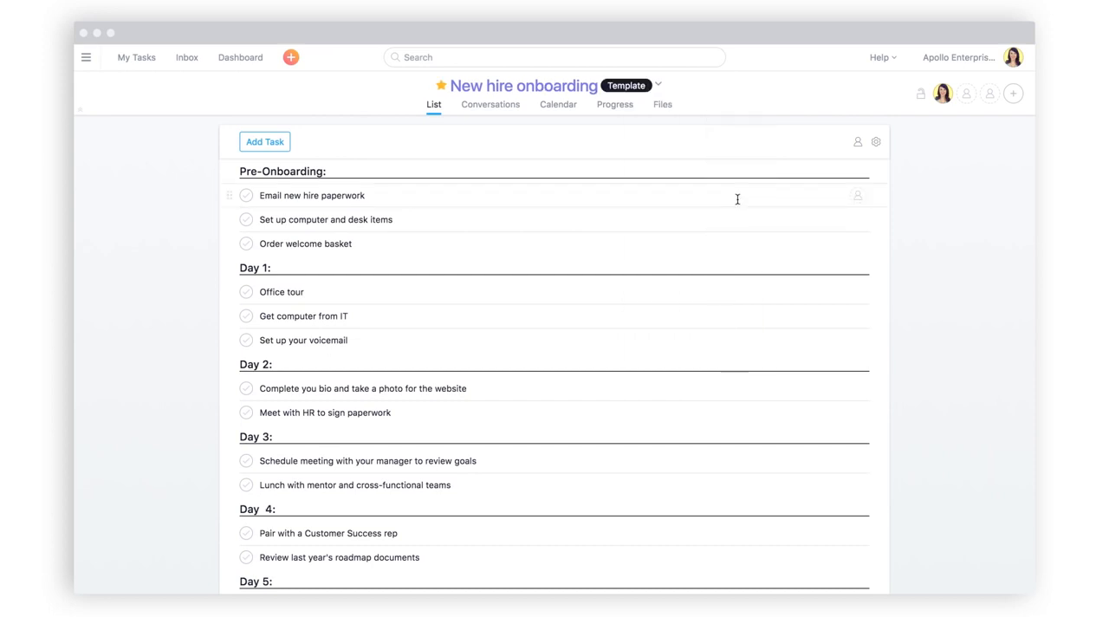
# - Start a new project and browse the available project templates
pyautogui.click(291, 57)
pyautogui.click(317, 196)
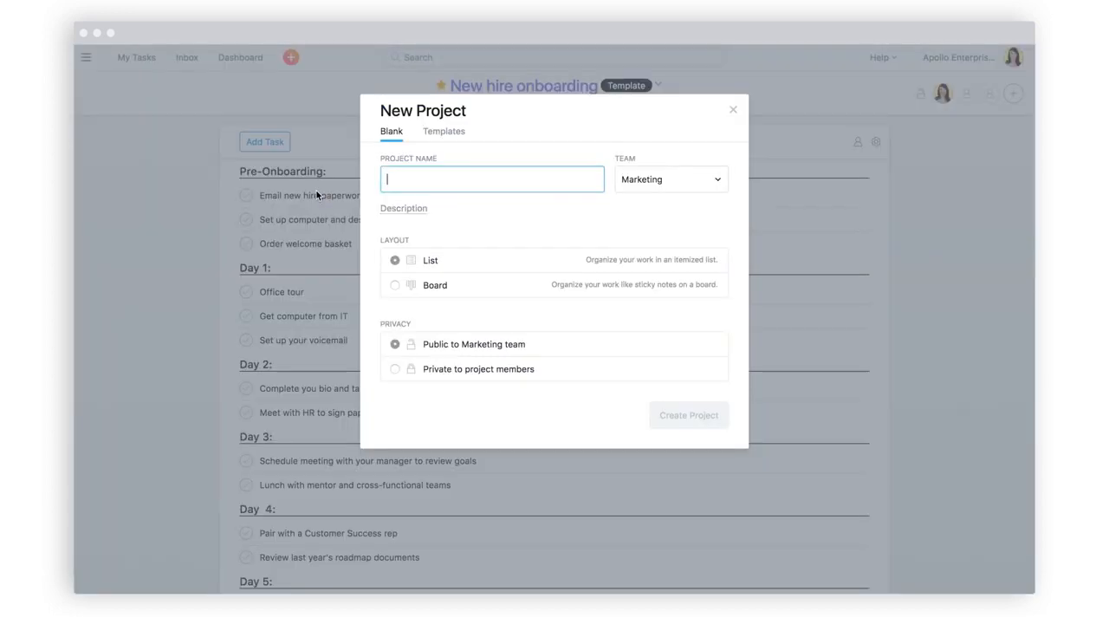
pyautogui.click(444, 131)
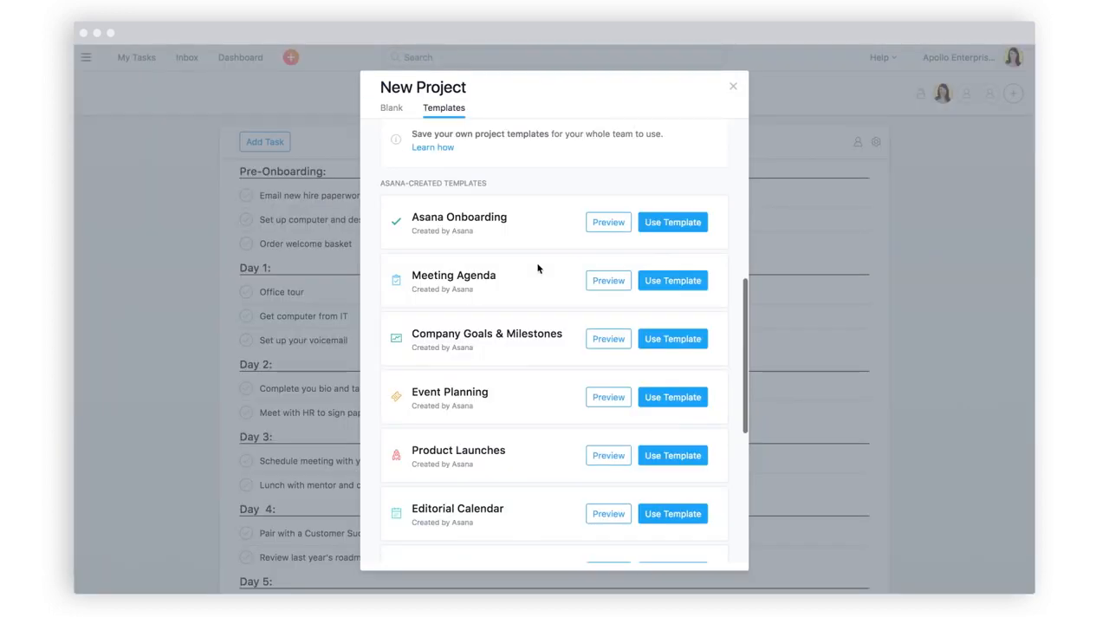
pyautogui.scroll(-9, 537, 268)
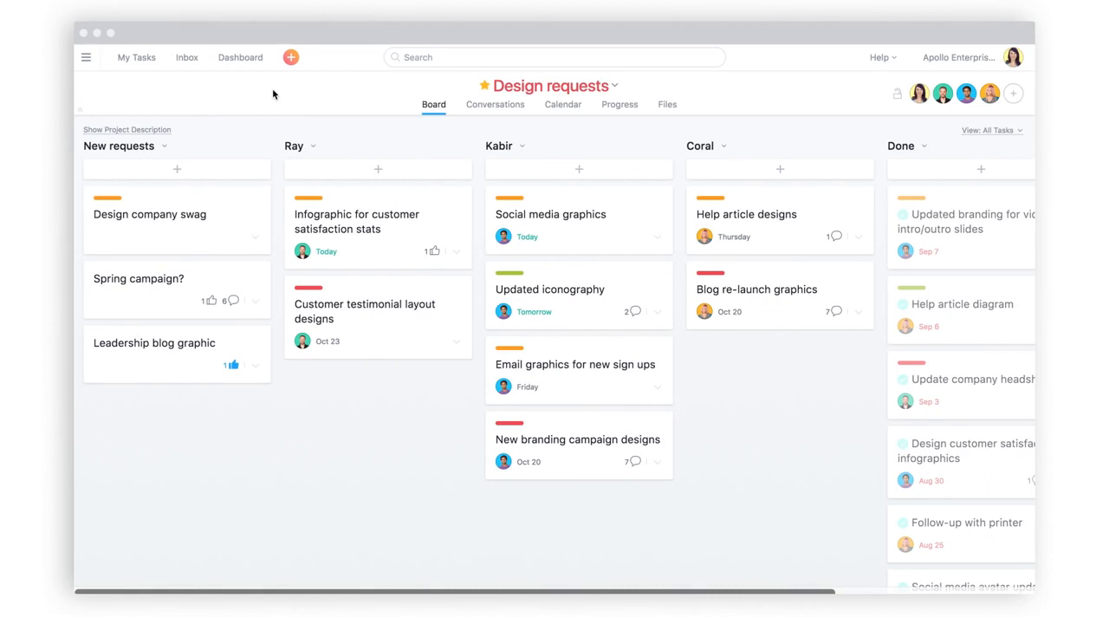
# - Assign the Design company swag request to the teammate matching "kab" and set its due date to October 27
pyautogui.click(225, 220)
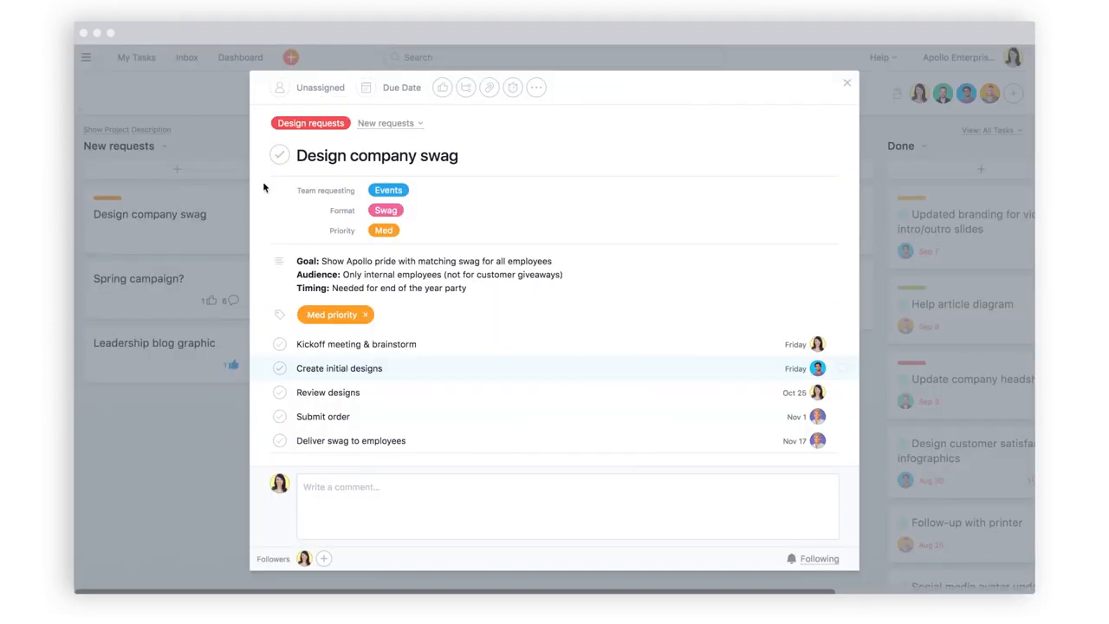
pyautogui.click(320, 87)
pyautogui.write('kab')
pyautogui.press('Return')
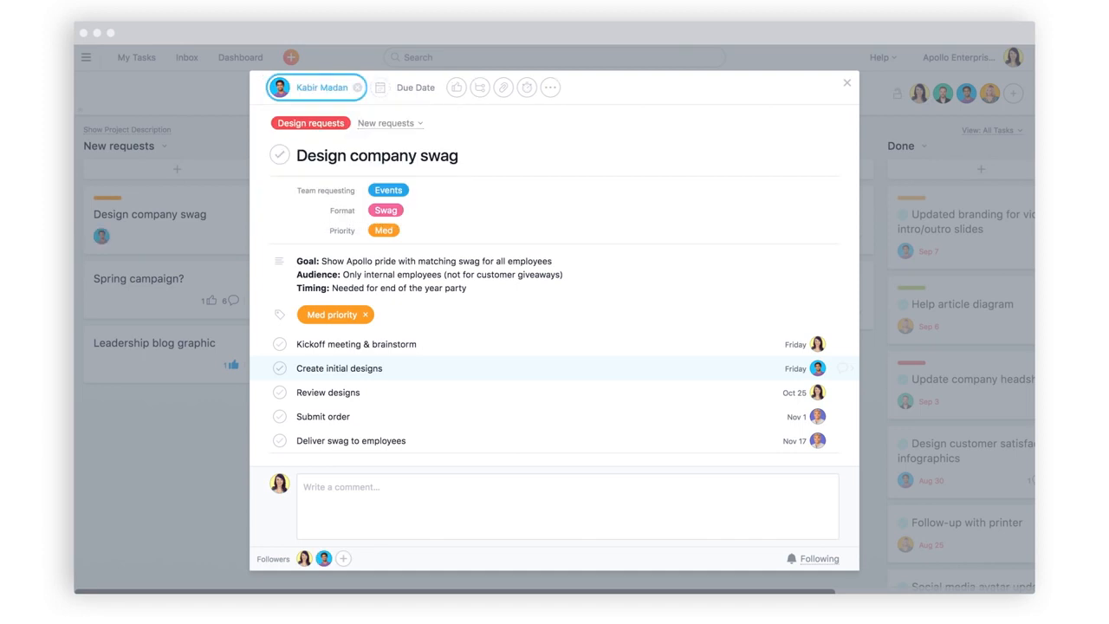
pyautogui.click(389, 90)
pyautogui.click(474, 219)
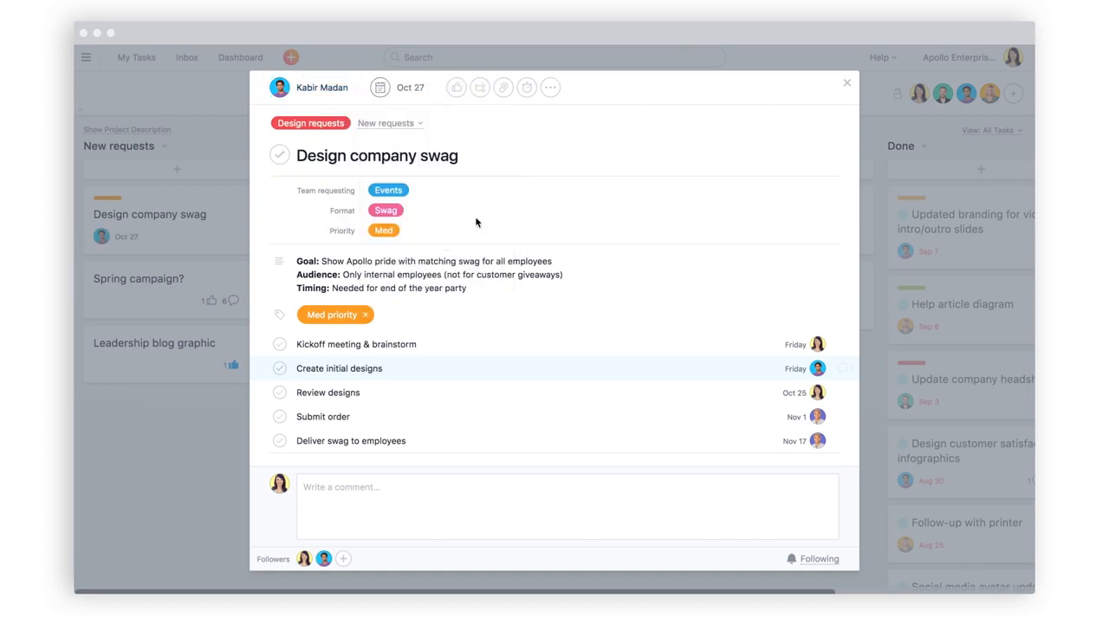
# - Add the bullet "Designer can decide what kind of swag!" beneath the Goal line in the Design company swag description
pyautogui.click(561, 259)
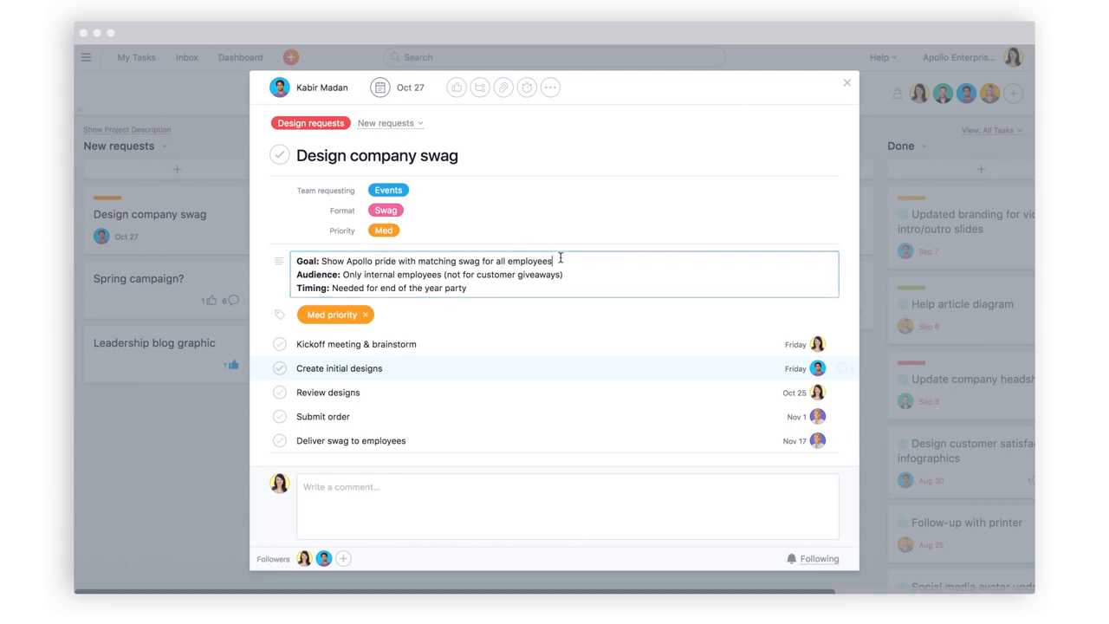
pyautogui.press('Return')
pyautogui.write('D')
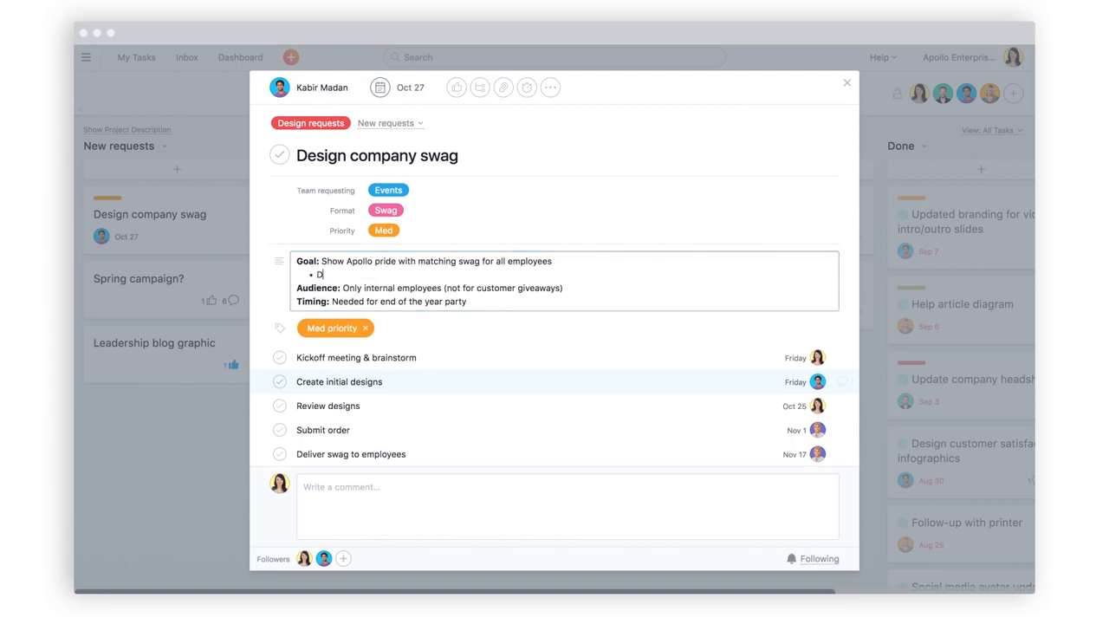
pyautogui.write('esigner can decide what kind of swag!')
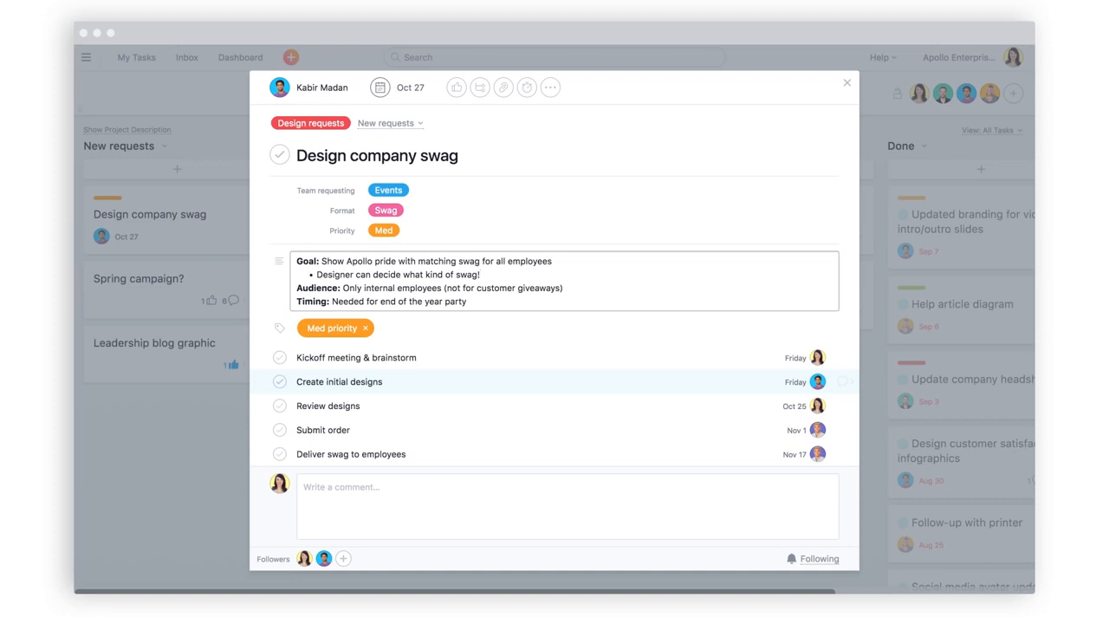
# - Check the available file attachment sources and the additional actions for the Design company swag task
pyautogui.click(504, 88)
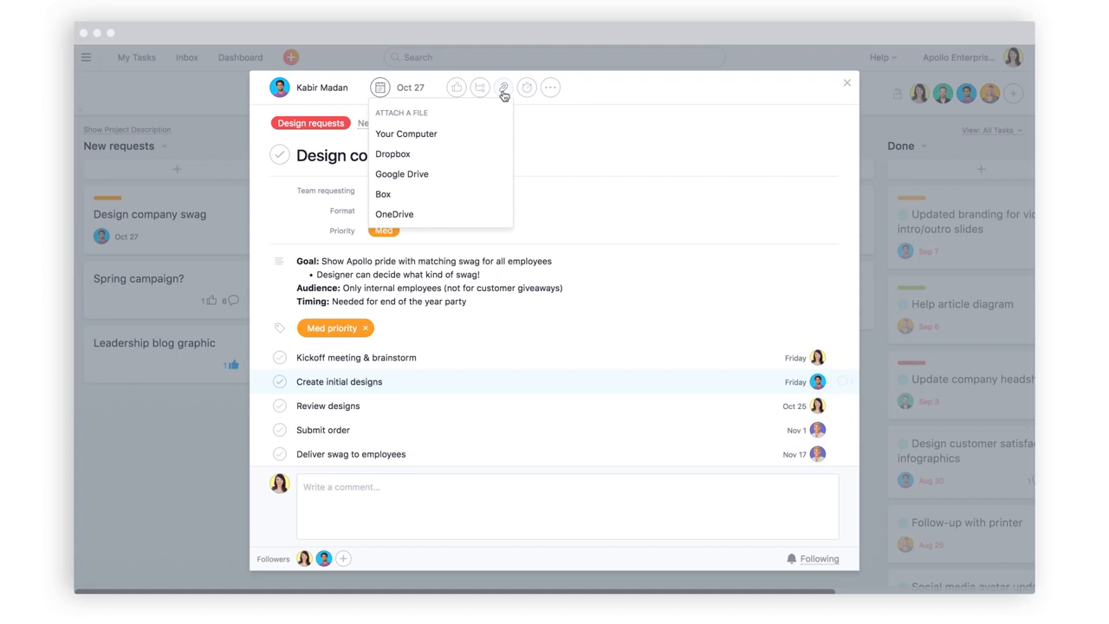
pyautogui.click(503, 90)
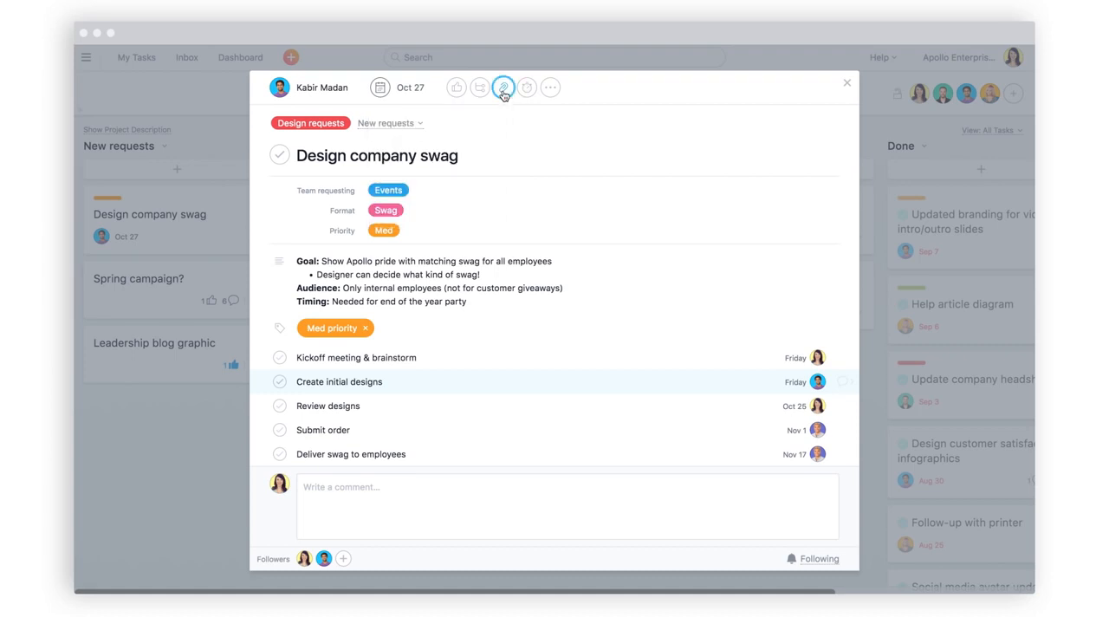
pyautogui.click(551, 88)
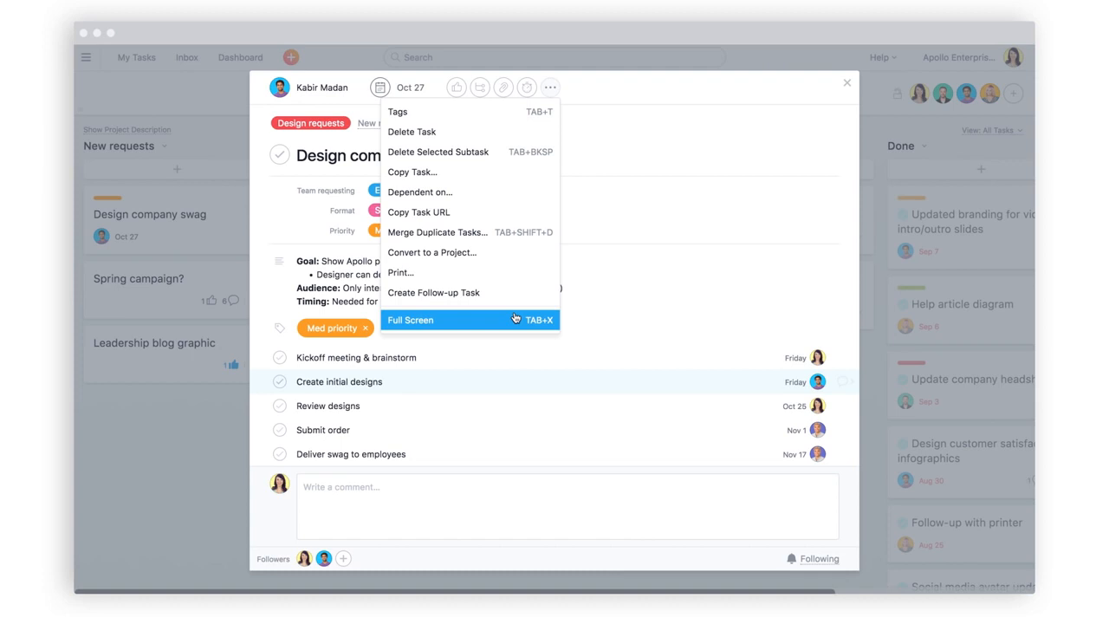
pyautogui.click(551, 90)
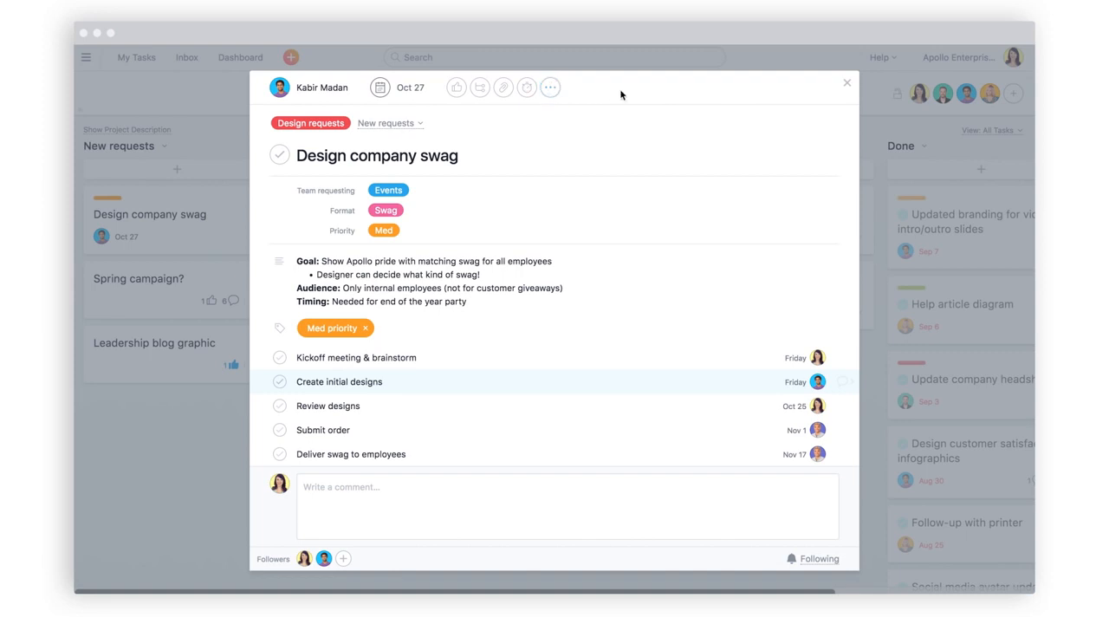
# - Add the Design company swag task to the Design critiques project as well
pyautogui.click(830, 123)
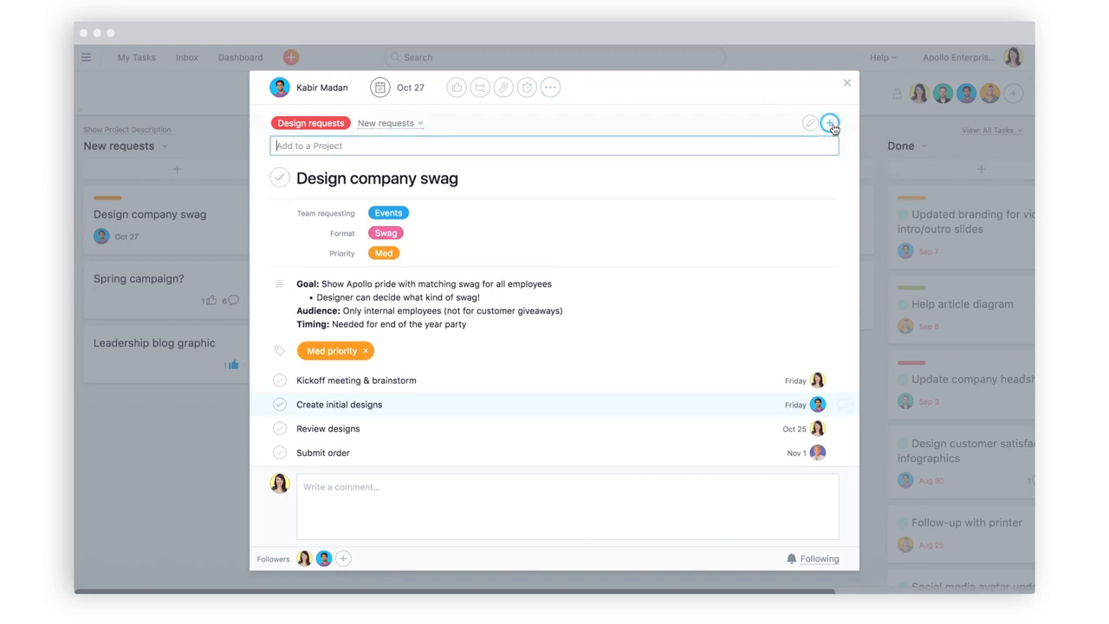
pyautogui.write('crit')
pyautogui.press('Return')
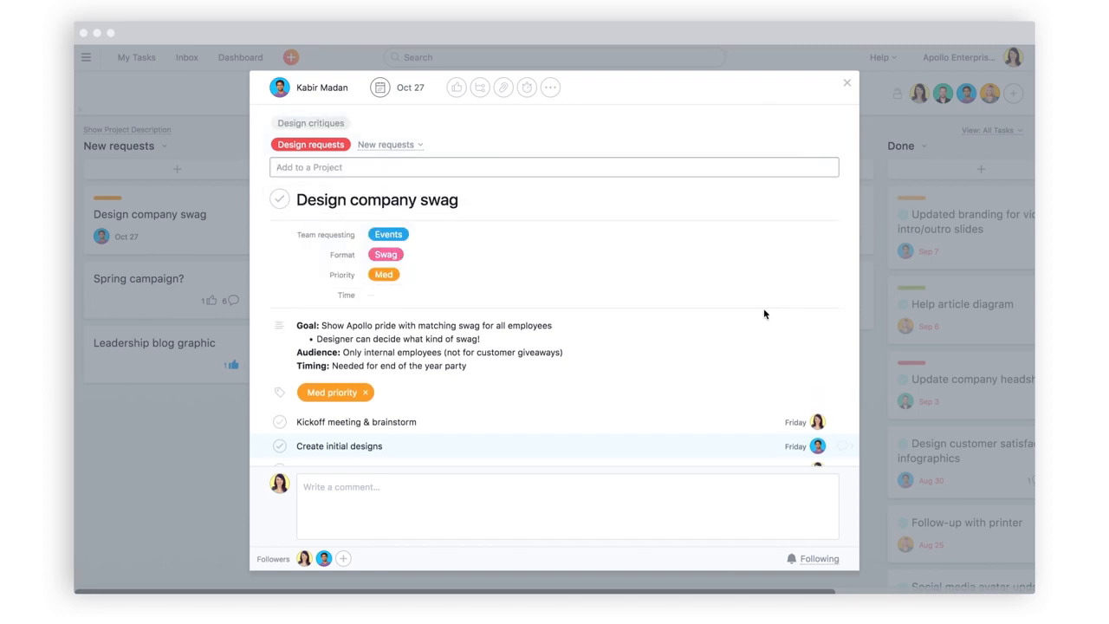
# - Post the comment "We currently have 300 employees, but let's order extra, so around 400." on the Design company swag task
pyautogui.scroll(-3, 759, 314)
pyautogui.scroll(-2, 760, 320)
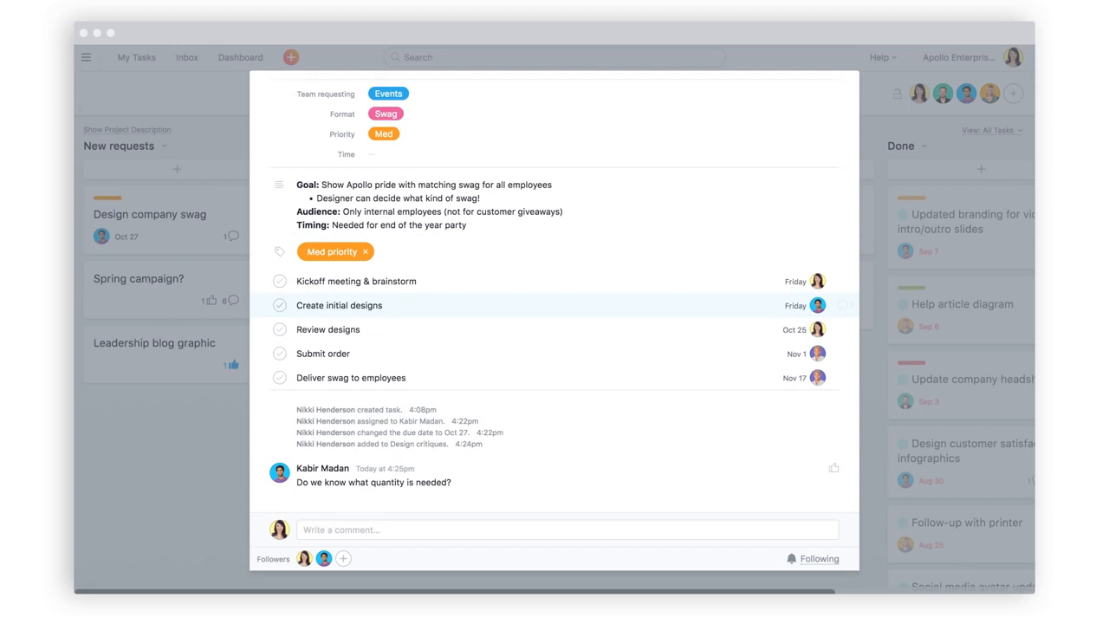
pyautogui.click(364, 532)
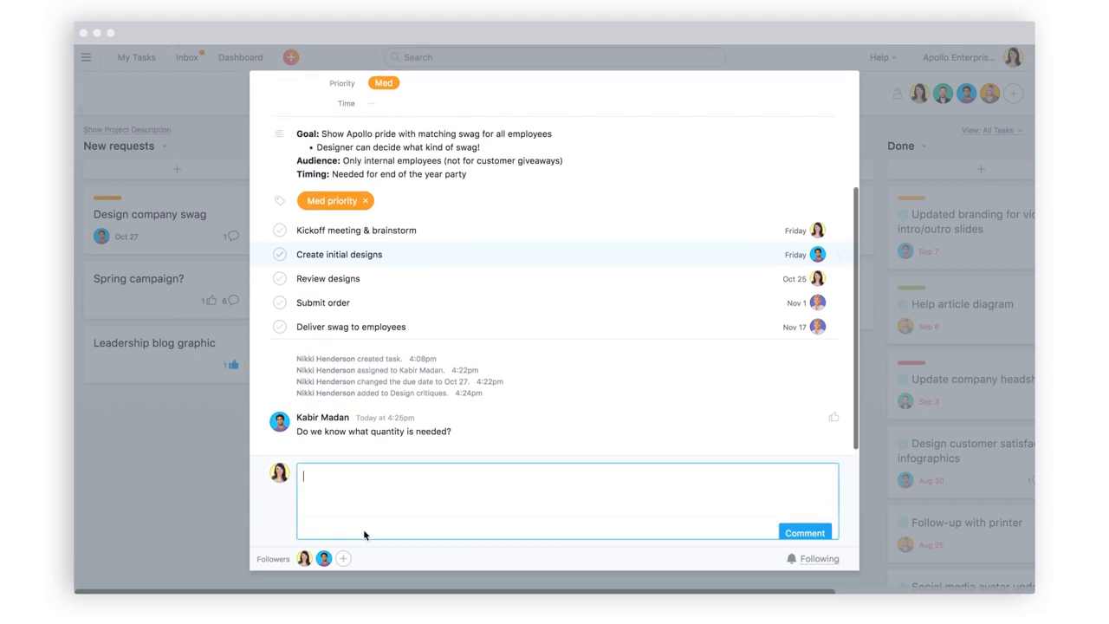
pyautogui.write("We currently have 300 employees, but let's order extra, so around 400.")
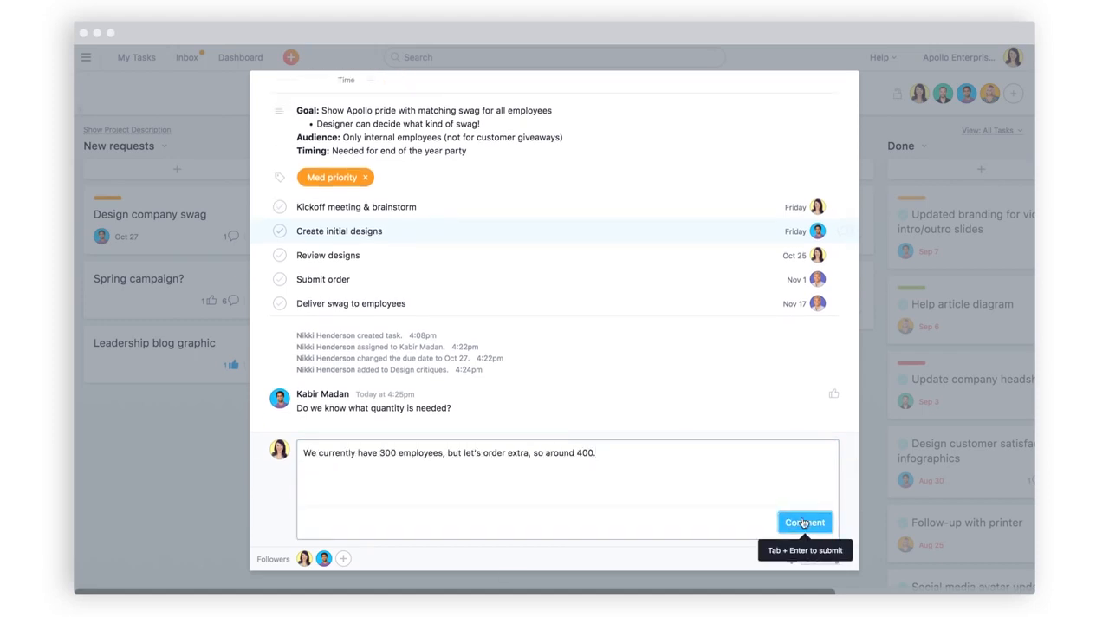
pyautogui.click(788, 523)
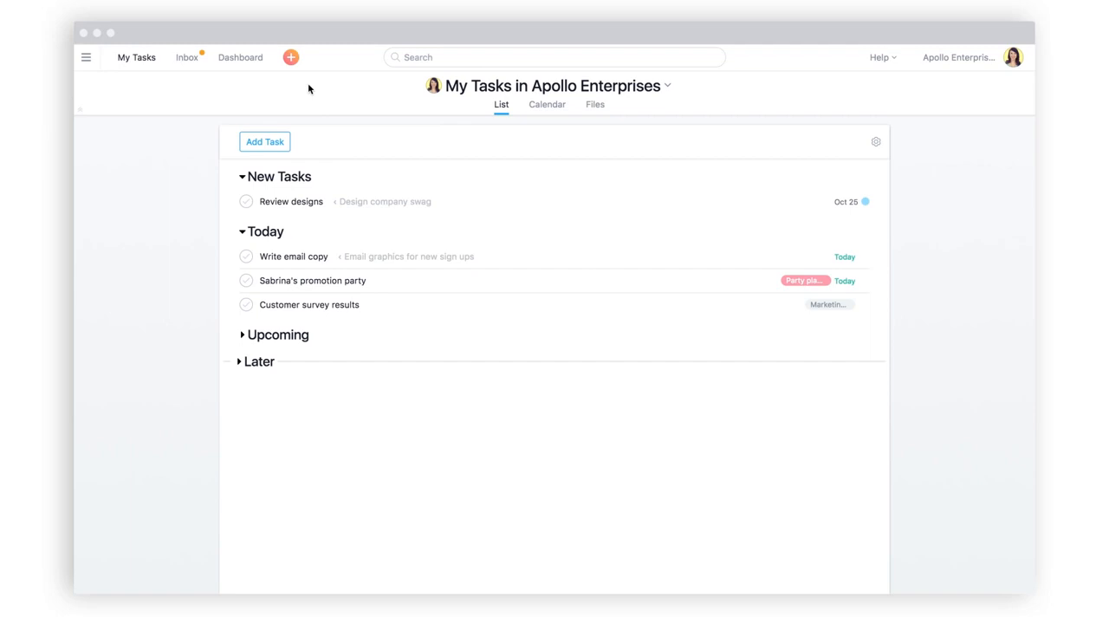
# - Unfollow the Design company swag task from the inbox notifications and open the dashboard
pyautogui.click(185, 59)
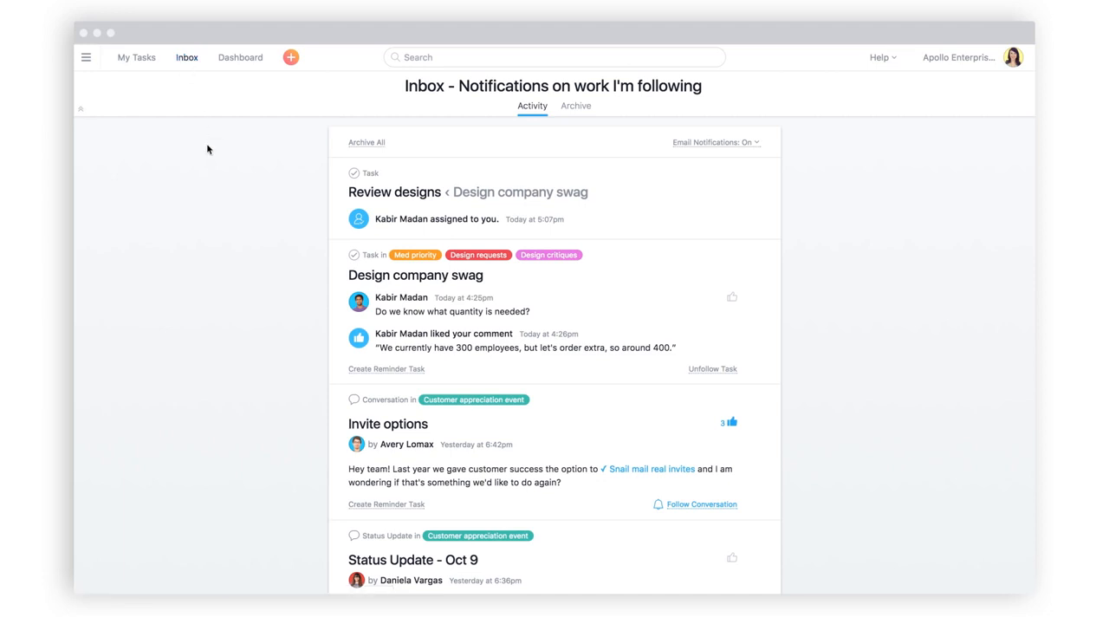
pyautogui.click(708, 370)
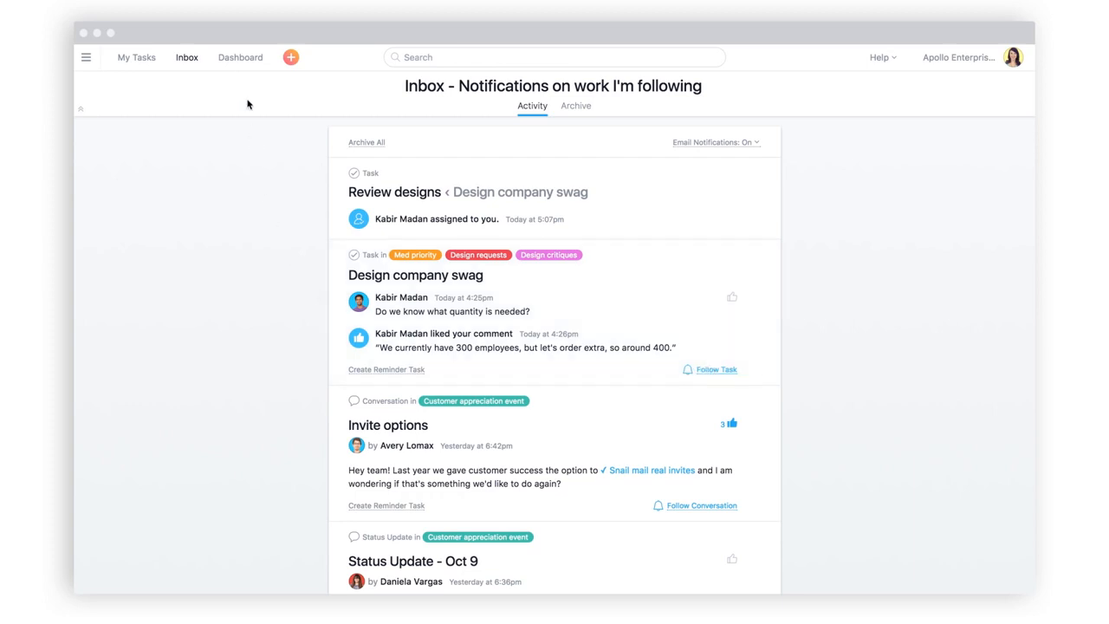
pyautogui.click(241, 59)
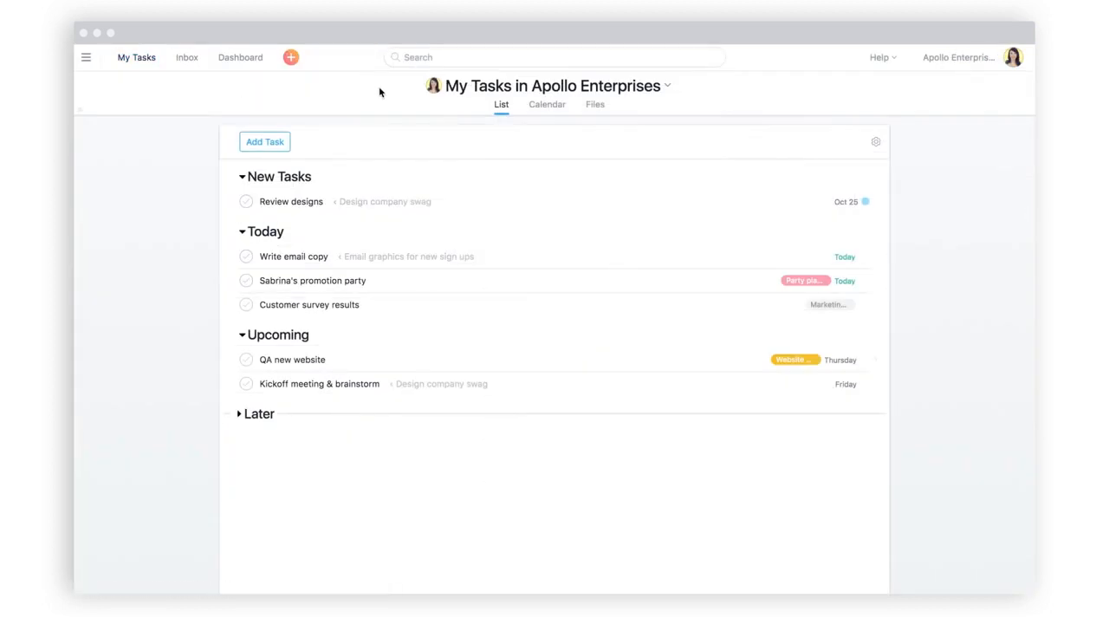
# - Run an advanced search for incomplete items with a custom field filter where Priority is High
pyautogui.click(442, 57)
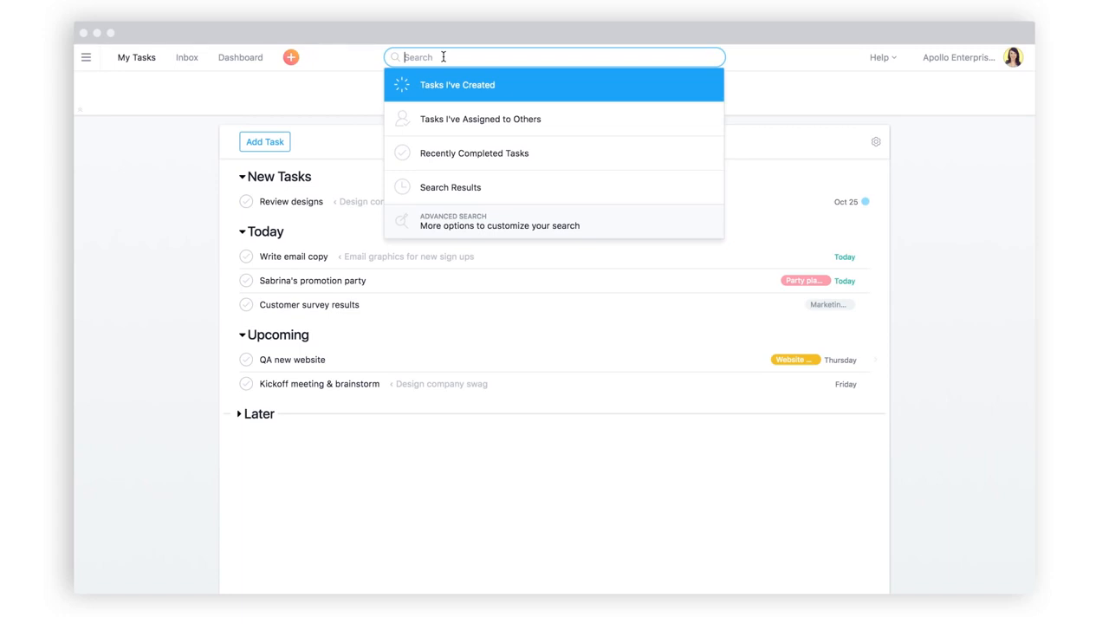
pyautogui.click(469, 208)
pyautogui.click(548, 279)
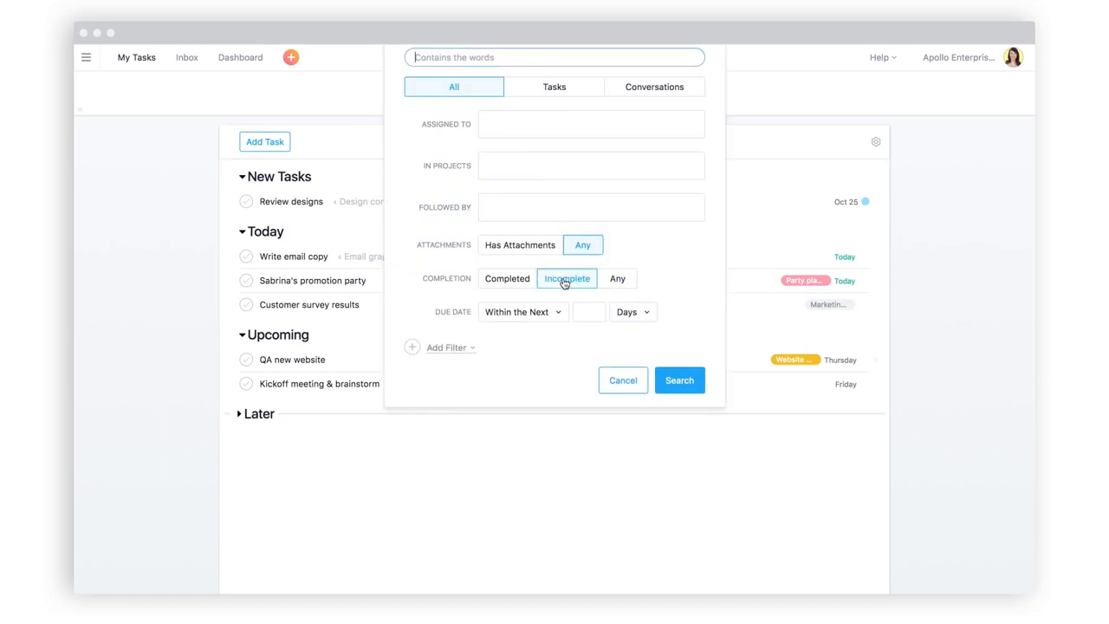
pyautogui.click(455, 348)
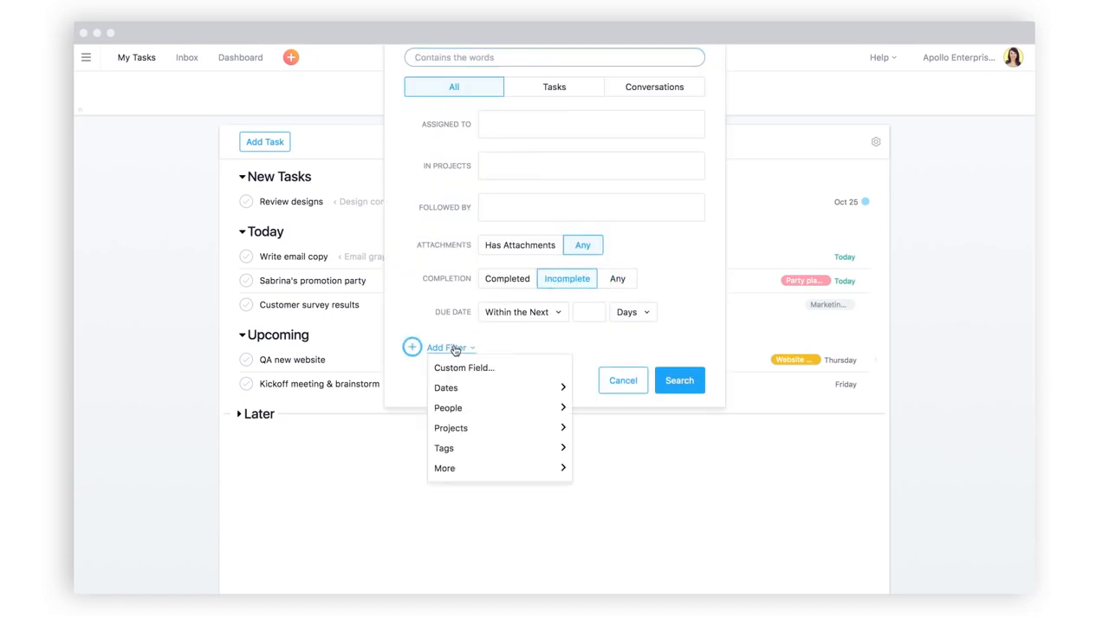
pyautogui.click(508, 365)
pyautogui.write('priority')
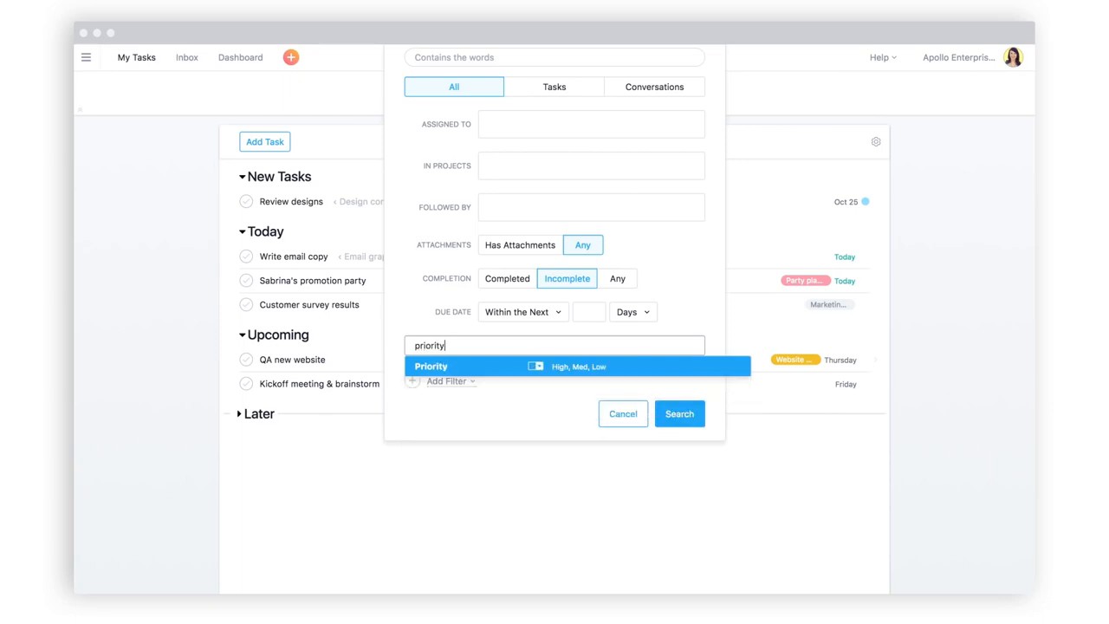
pyautogui.click(528, 371)
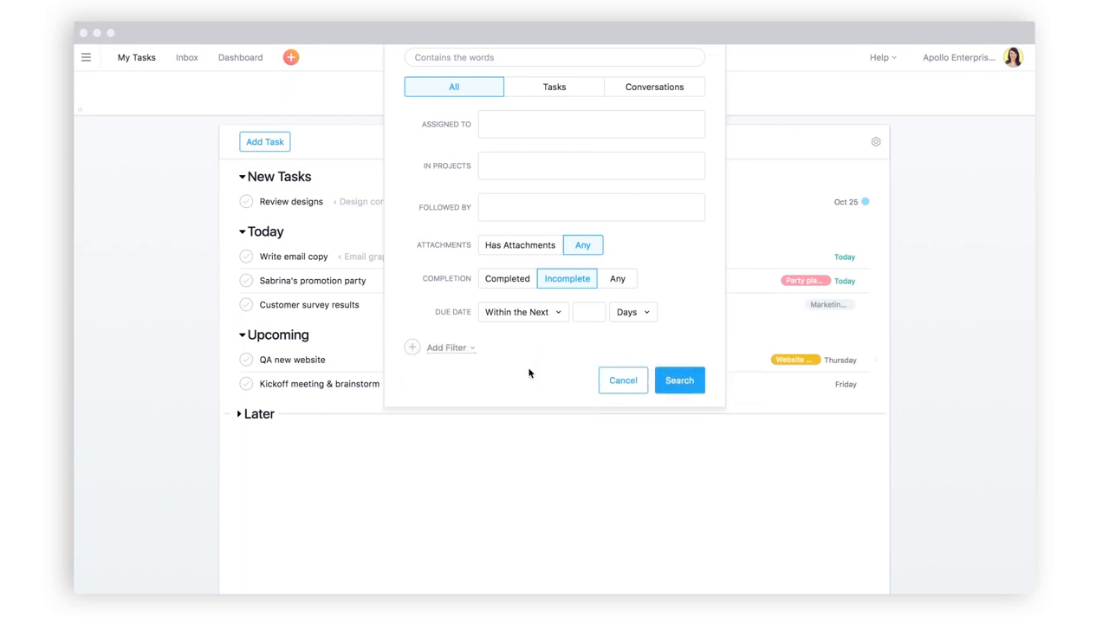
pyautogui.click(563, 346)
pyautogui.click(587, 389)
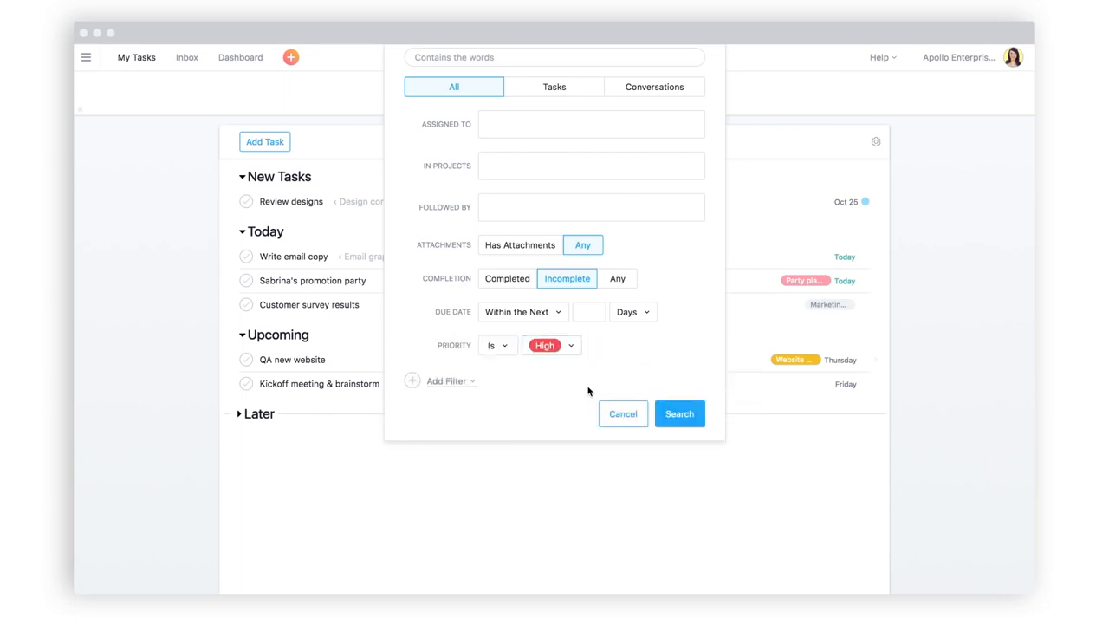
pyautogui.click(666, 407)
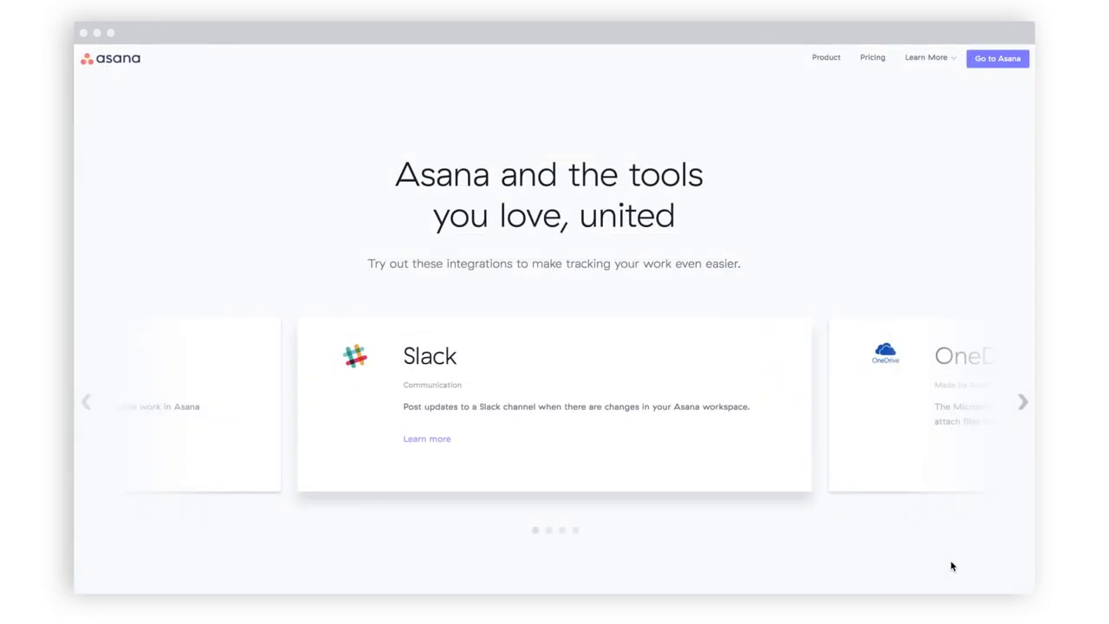
# - Filter the App Directory to Google integrations and look through the listed apps
pyautogui.scroll(-10, 952, 565)
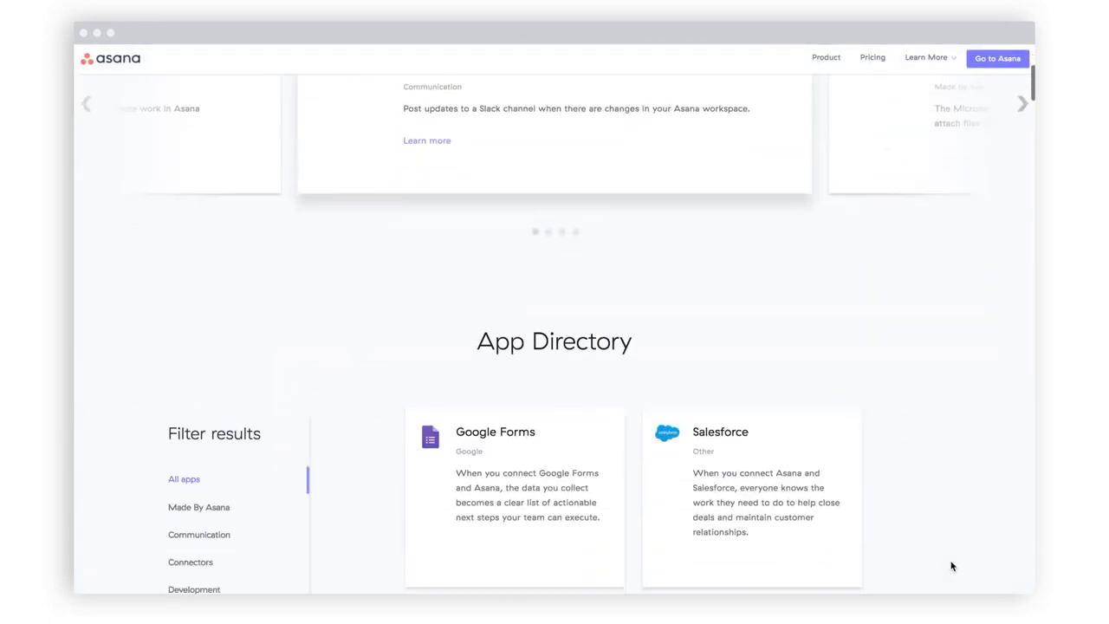
pyautogui.moveTo(787, 388)
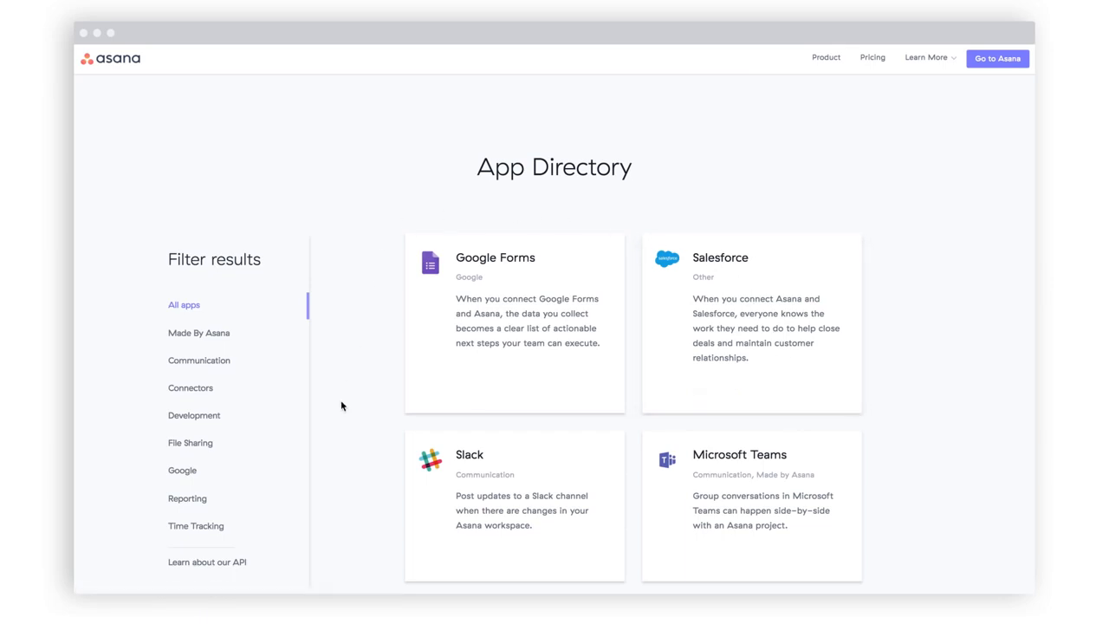
pyautogui.click(198, 469)
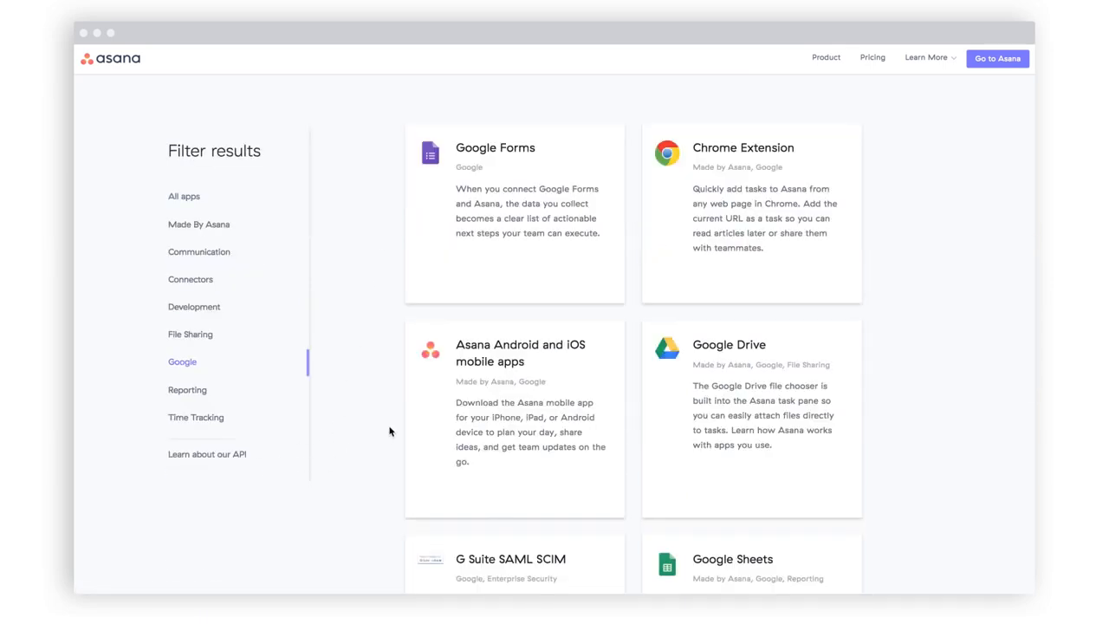
pyautogui.scroll(-2, 389, 431)
pyautogui.scroll(-3, 389, 431)
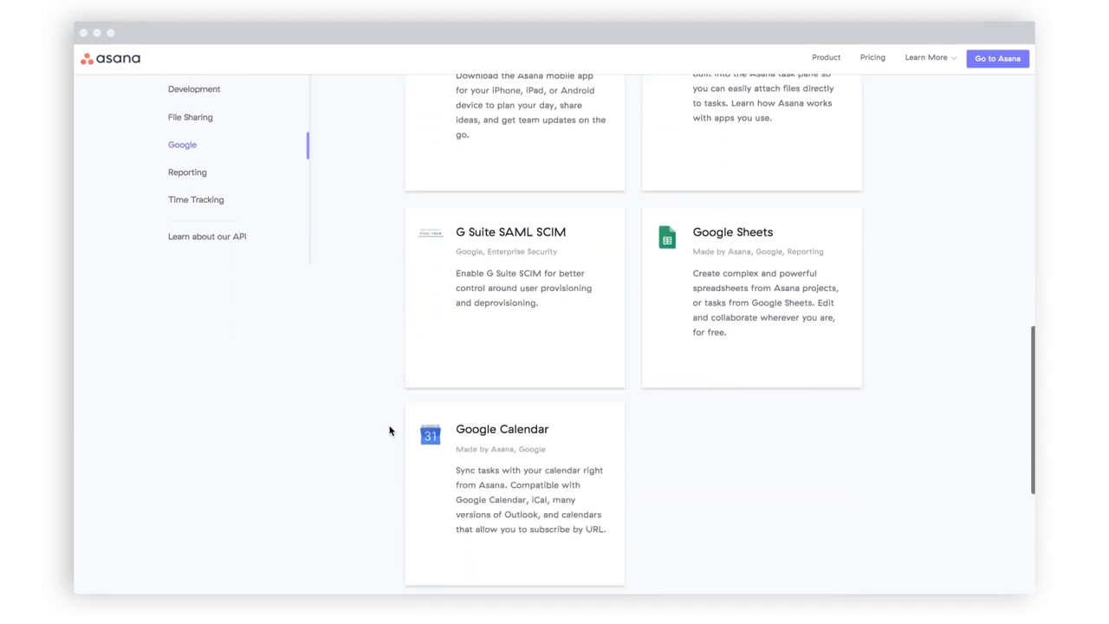